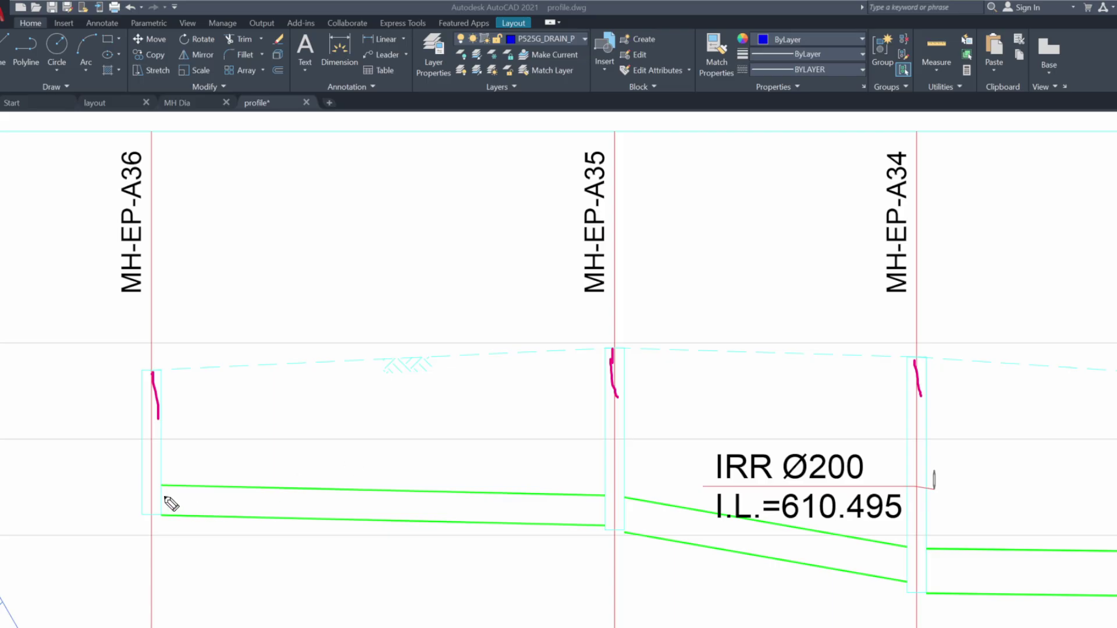
Trace the upper and lower pipe lines between manholes MH-EP-A36 and MH-EP-A35 on the profile with the pen
{"action": "left_click_drag", "start_coordinate": [187, 516], "coordinate": [384, 519]}
{"action": "left_click_drag", "start_coordinate": [226, 494], "coordinate": [381, 492]}
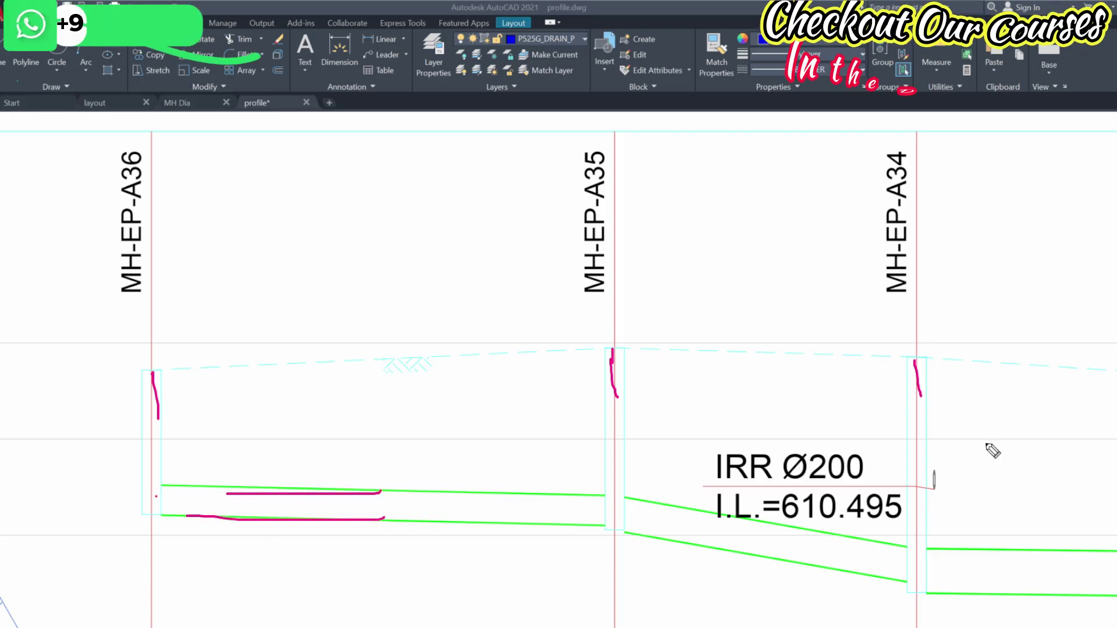
{"action": "left_click_drag", "start_coordinate": [156, 485], "coordinate": [599, 488]}
{"action": "left_click_drag", "start_coordinate": [156, 517], "coordinate": [616, 520]}
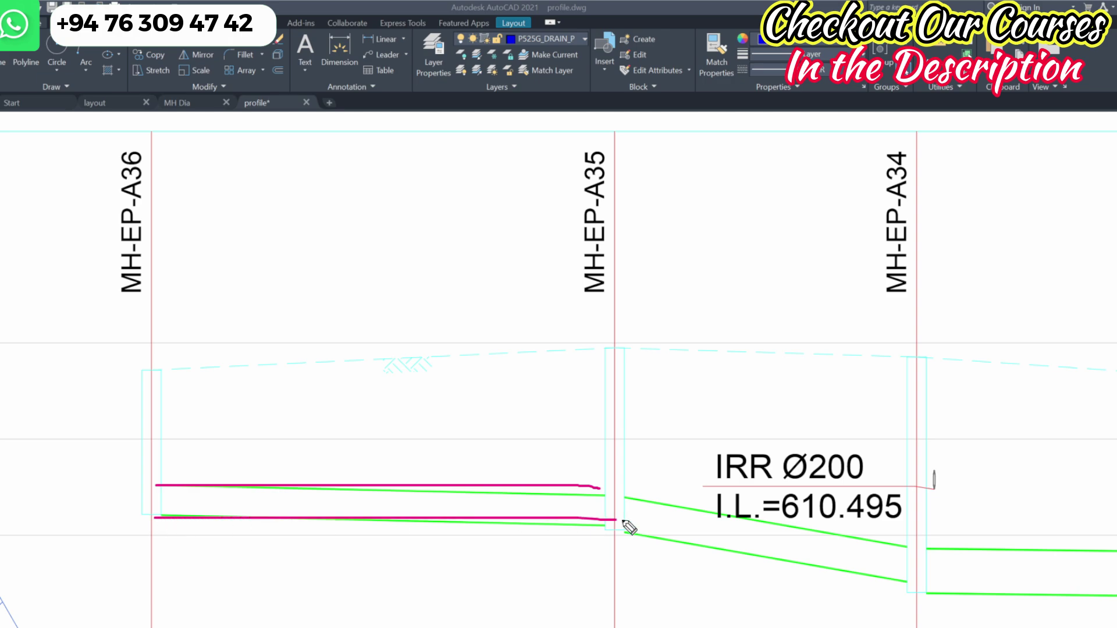
{"action": "key", "text": "Escape"}
Underline the pipe length between MH-EP-A36 and MH-EP-A35 in the profile's data table
{"action": "scroll", "coordinate": [690, 239], "scroll_direction": "down", "scroll_amount": 4}
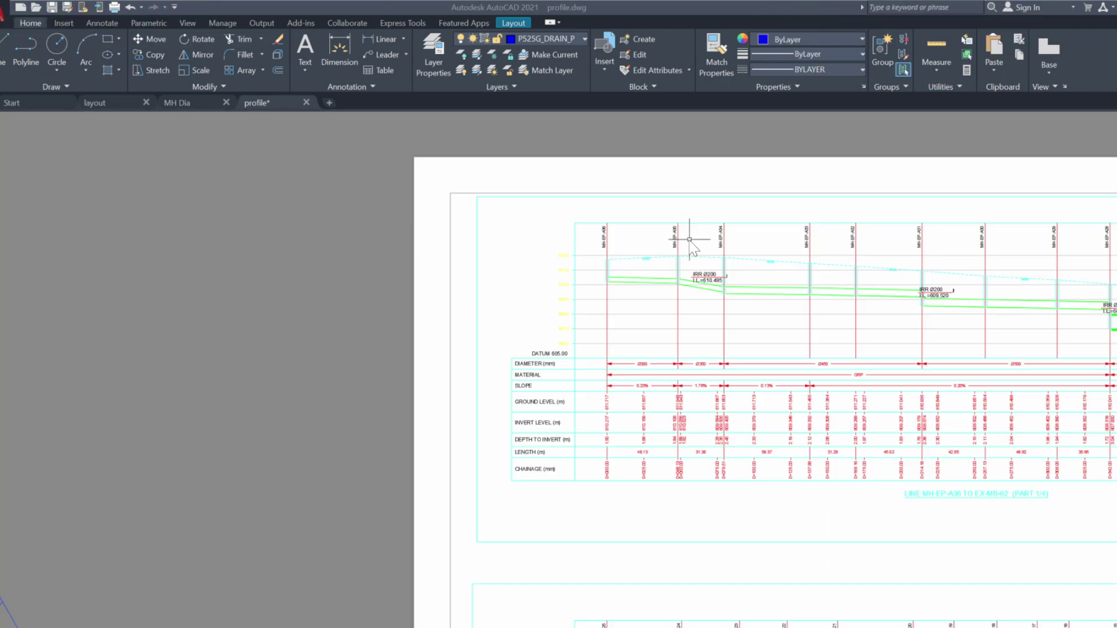
{"action": "scroll", "coordinate": [673, 415], "scroll_direction": "up", "scroll_amount": 4}
{"action": "middle_click_drag", "start_coordinate": [636, 364], "coordinate": [504, 493]}
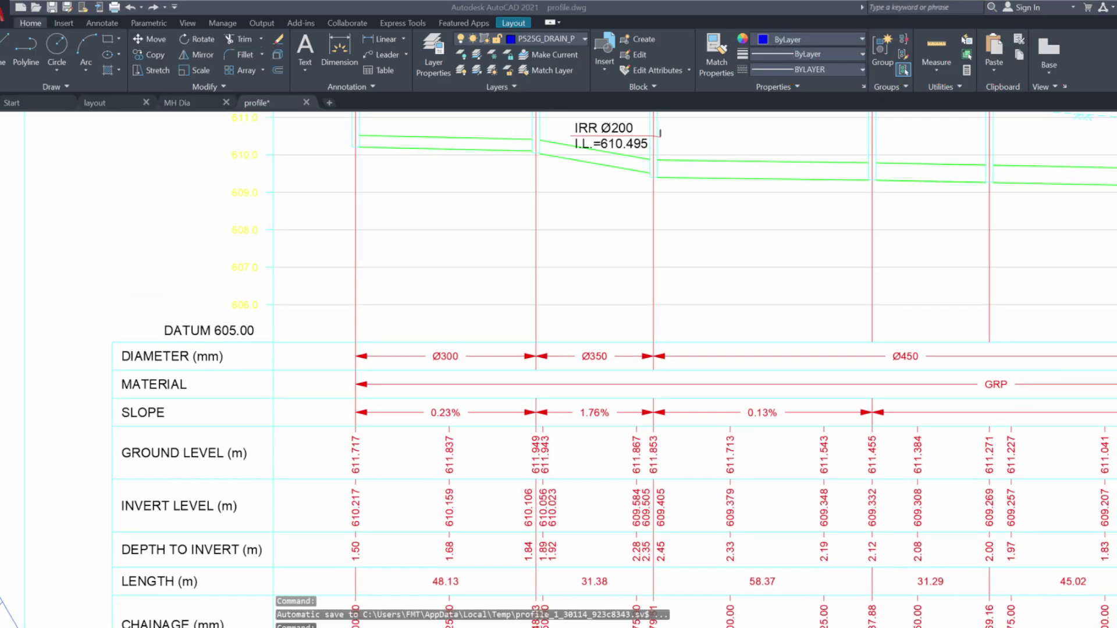
{"action": "left_click_drag", "start_coordinate": [416, 592], "coordinate": [531, 594]}
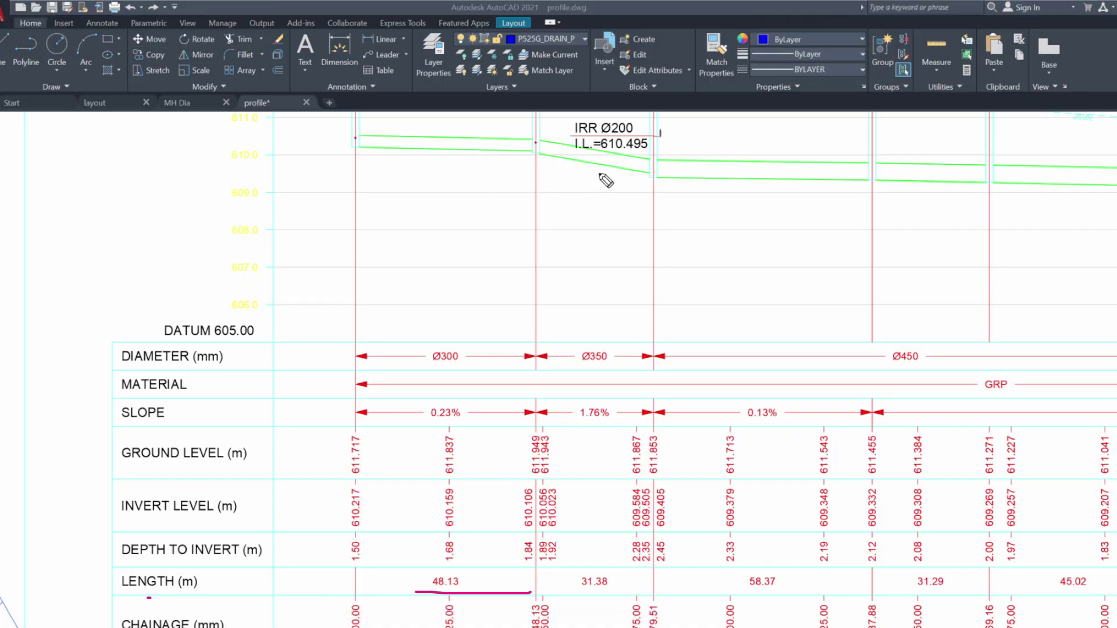
Switch to layout.dwg and examine the manhole levels and pipe labels around MH-EP-A23 and MH-EP-A24
{"action": "mouse_move", "coordinate": [785, 627]}
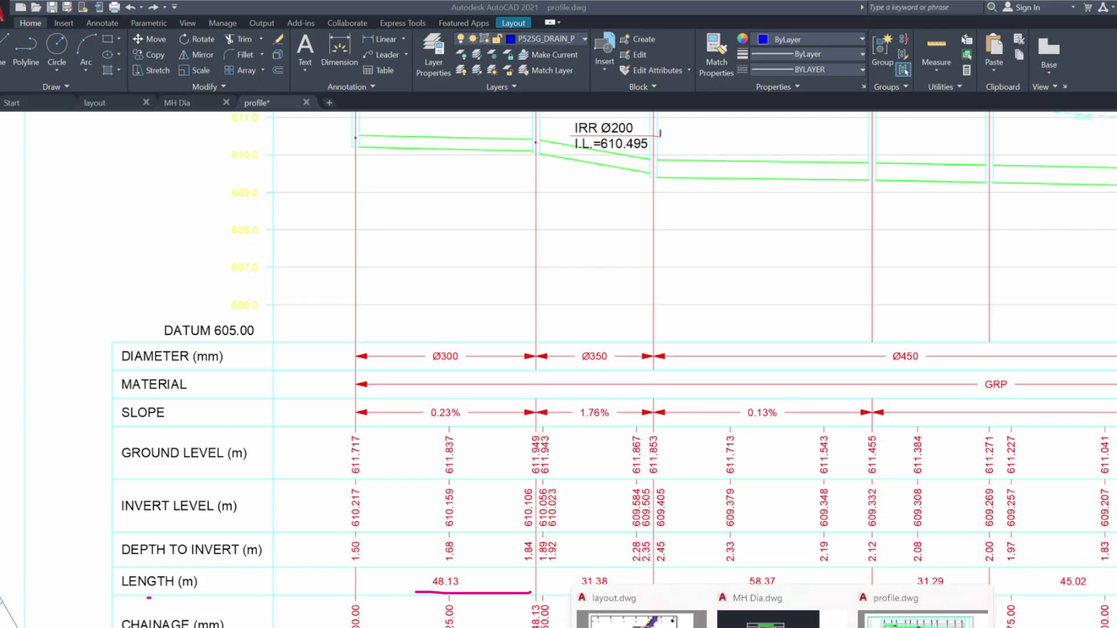
{"action": "left_click", "coordinate": [641, 617]}
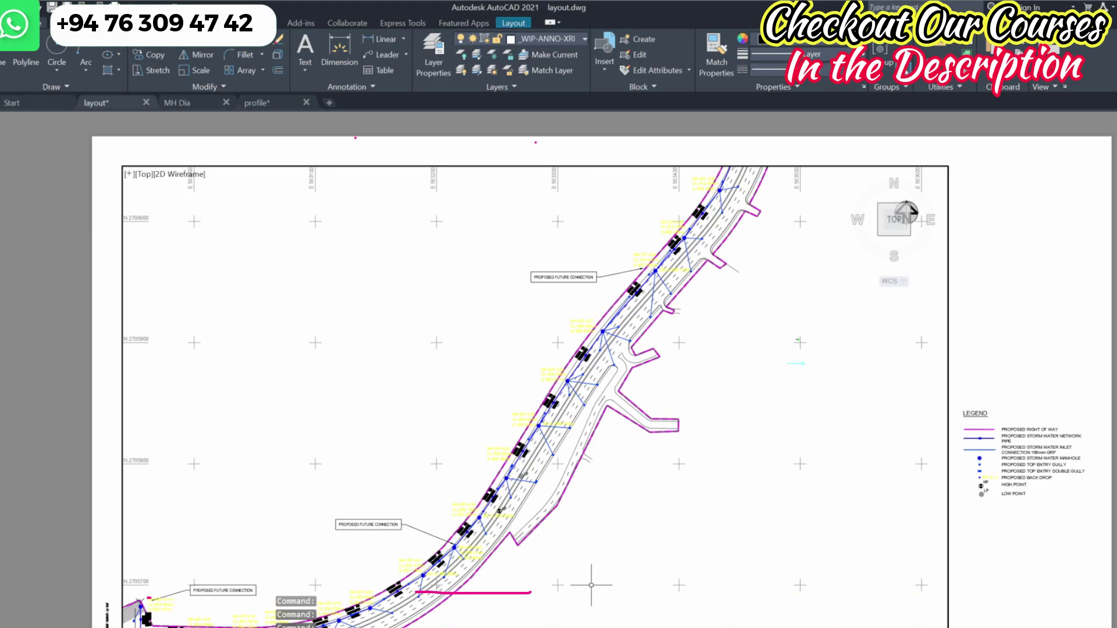
{"action": "middle_click_drag", "start_coordinate": [609, 564], "coordinate": [783, 516]}
{"action": "scroll", "coordinate": [601, 524], "scroll_direction": "up", "scroll_amount": 2}
{"action": "scroll", "coordinate": [719, 449], "scroll_direction": "up", "scroll_amount": 4}
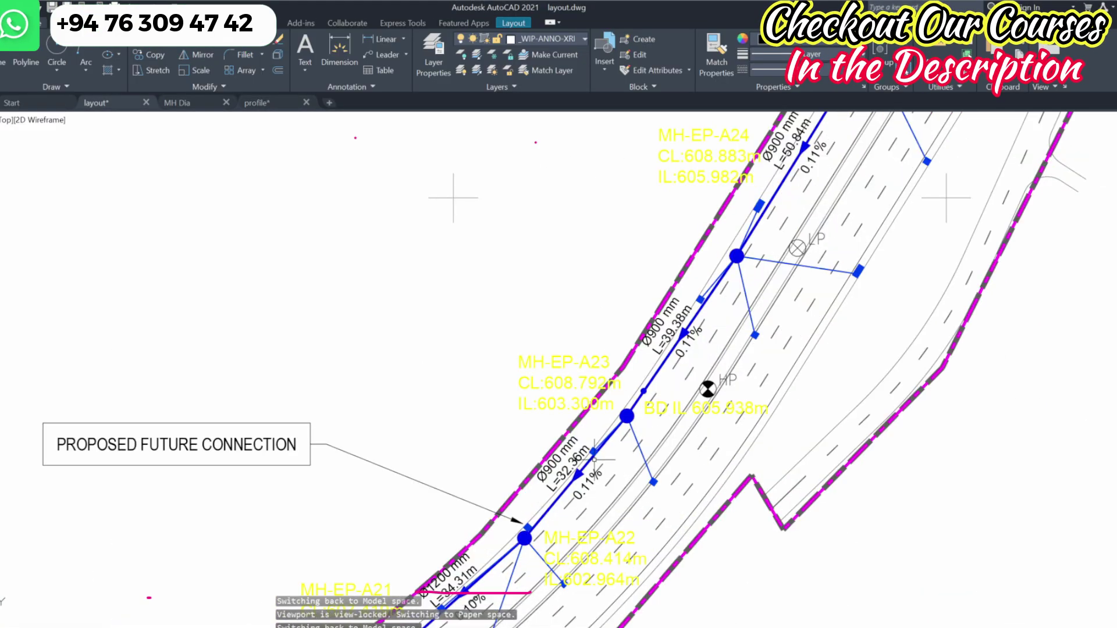
{"action": "middle_click_drag", "start_coordinate": [711, 341], "coordinate": [702, 384]}
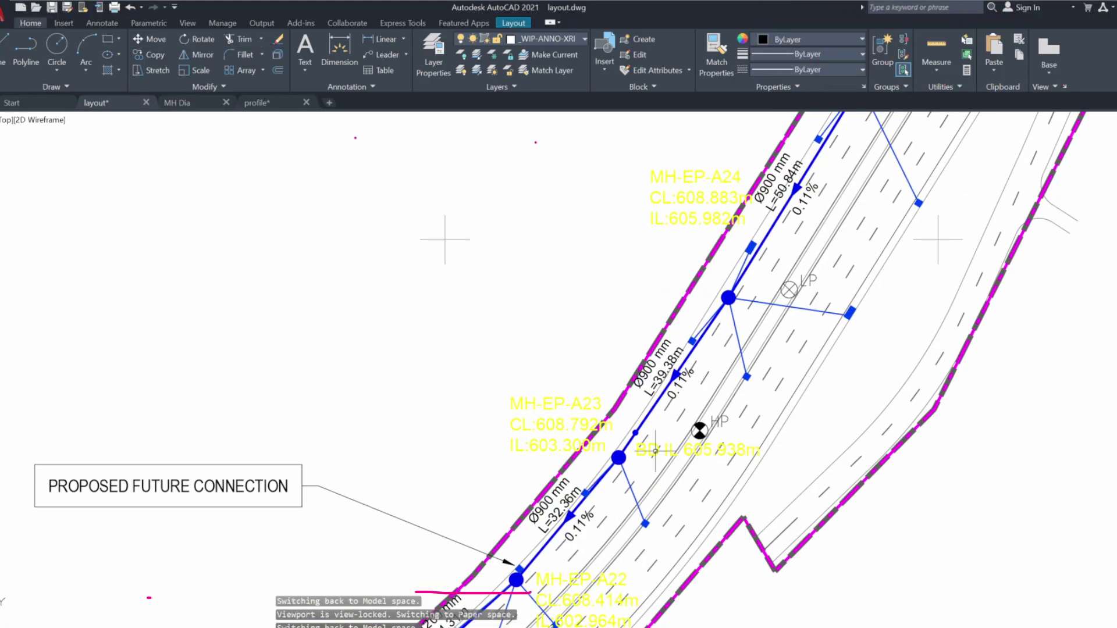
{"action": "scroll", "coordinate": [651, 453], "scroll_direction": "up", "scroll_amount": 4}
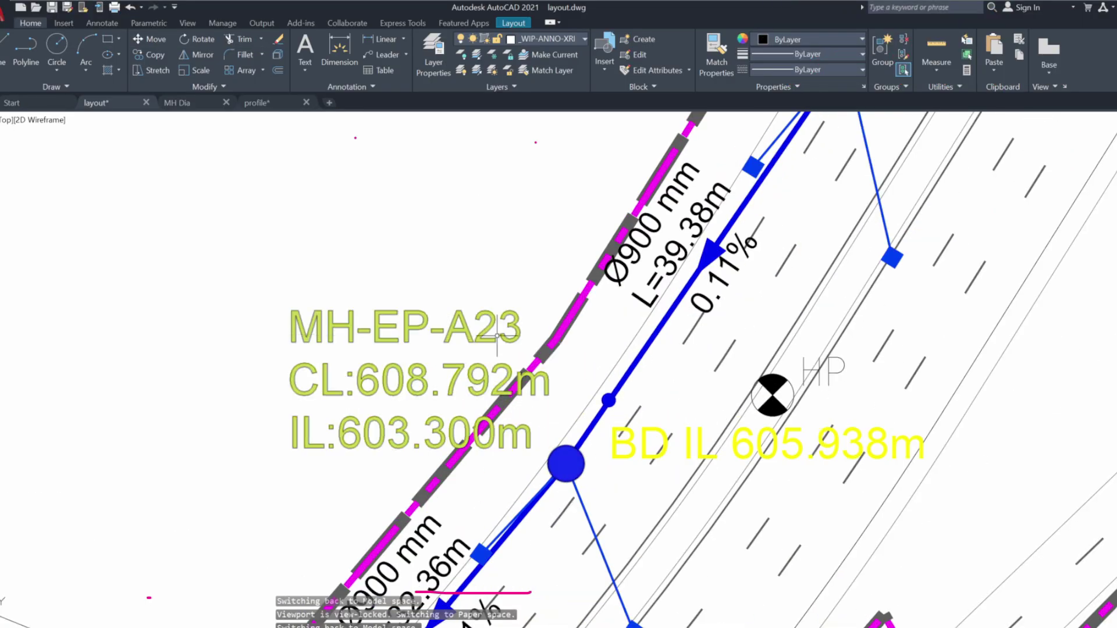
{"action": "scroll", "coordinate": [564, 452], "scroll_direction": "down", "scroll_amount": 2}
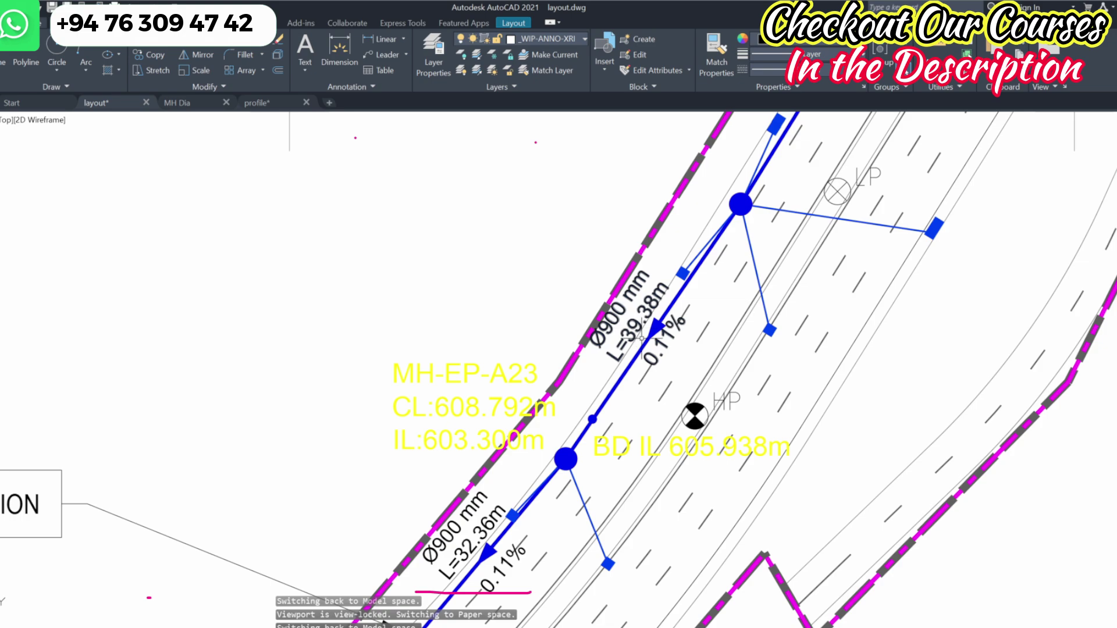
{"action": "scroll", "coordinate": [637, 319], "scroll_direction": "down", "scroll_amount": 2}
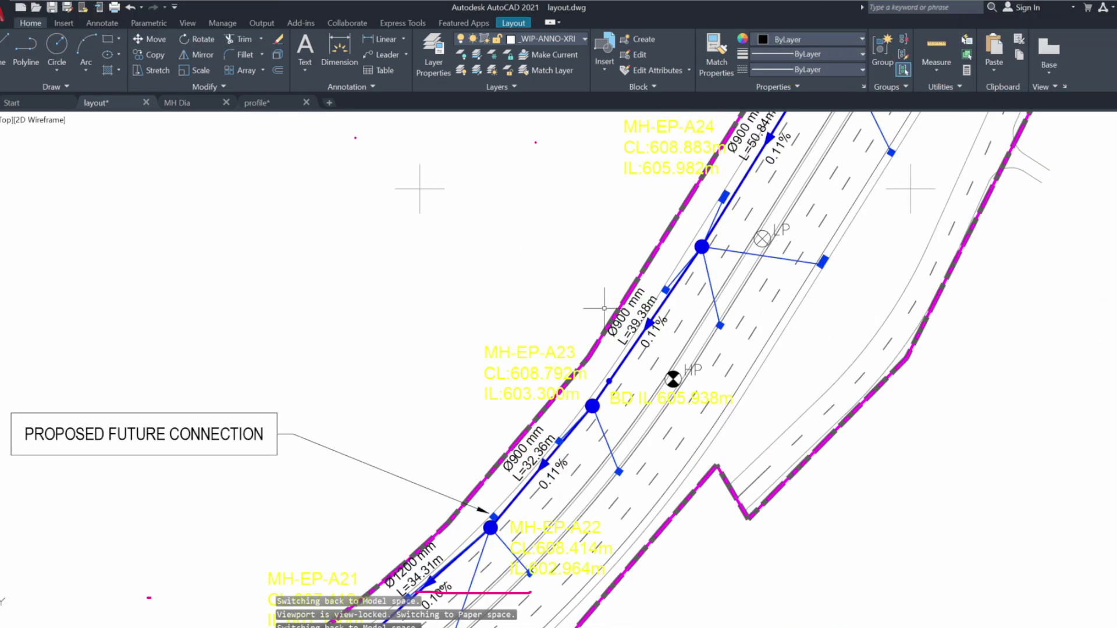
{"action": "scroll", "coordinate": [604, 309], "scroll_direction": "down", "scroll_amount": 2}
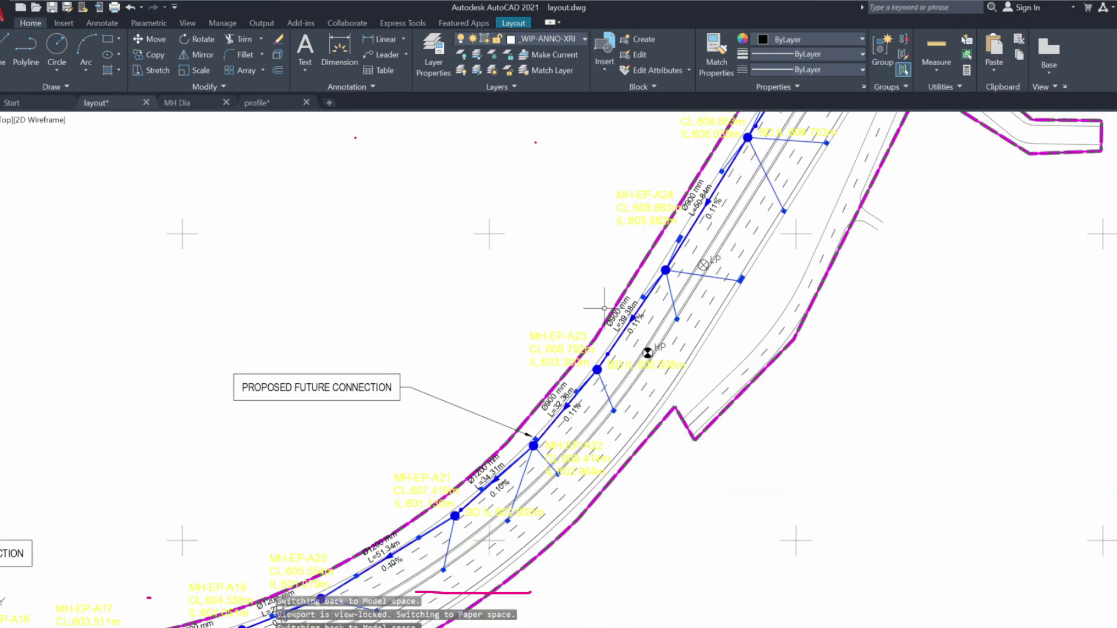
Return to profile.dwg and review the long section and data table from MH-EP-A36 to MH-EP-A27
{"action": "left_click", "coordinate": [267, 102]}
{"action": "scroll", "coordinate": [467, 287], "scroll_direction": "down", "scroll_amount": 2}
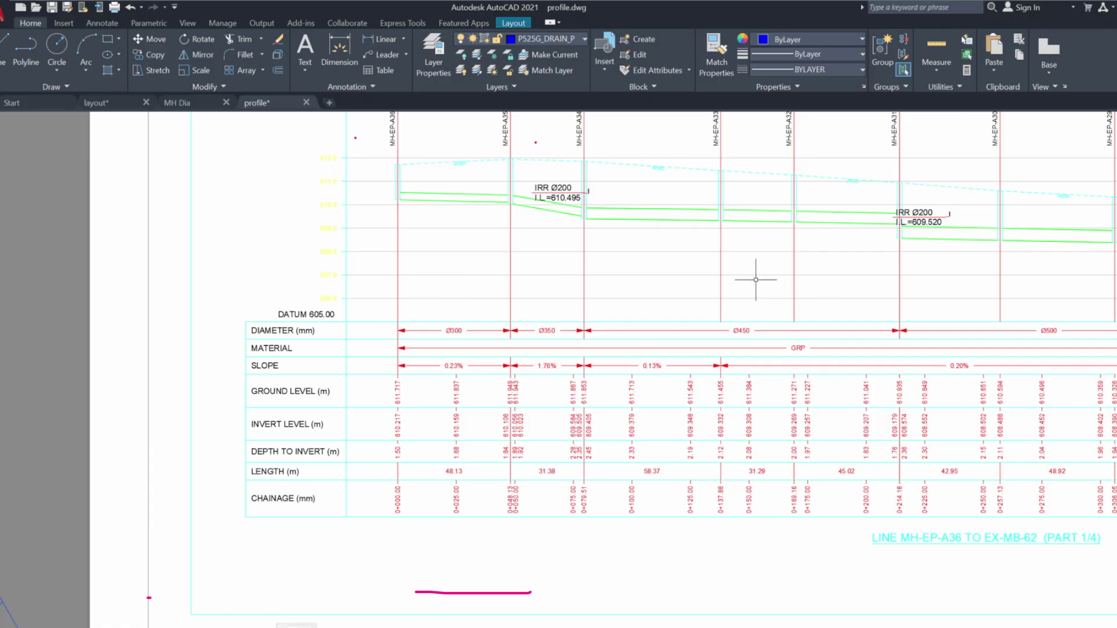
{"action": "middle_click_drag", "start_coordinate": [741, 262], "coordinate": [733, 304]}
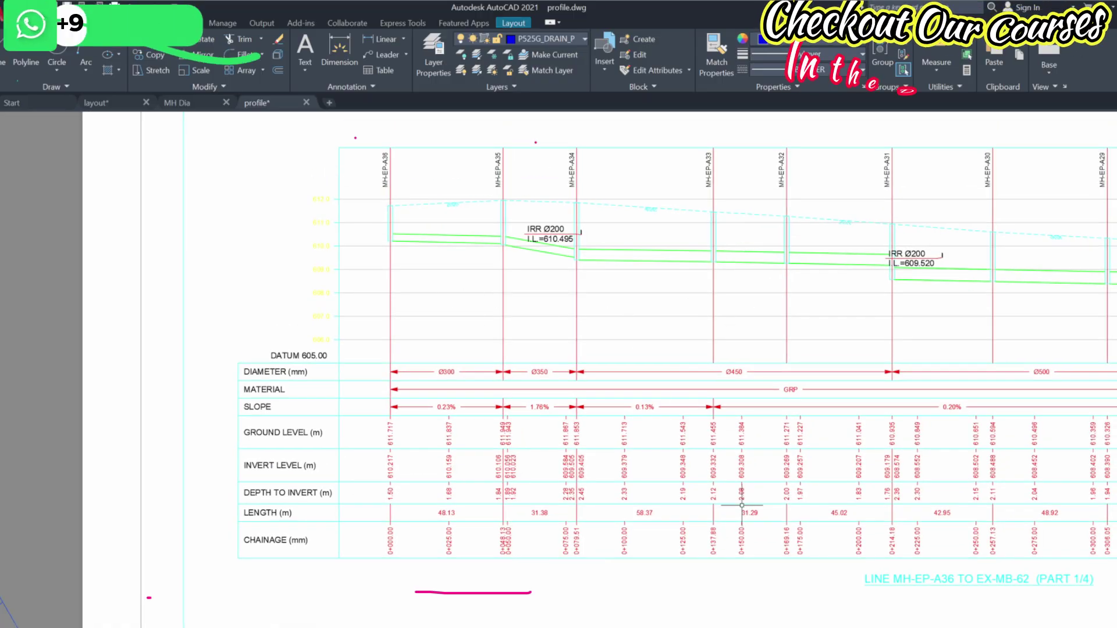
{"action": "mouse_move", "coordinate": [707, 361]}
{"action": "middle_mouse_down"}
{"action": "mouse_move", "coordinate": [621, 370]}
{"action": "mouse_move", "coordinate": [449, 352]}
{"action": "middle_mouse_up"}
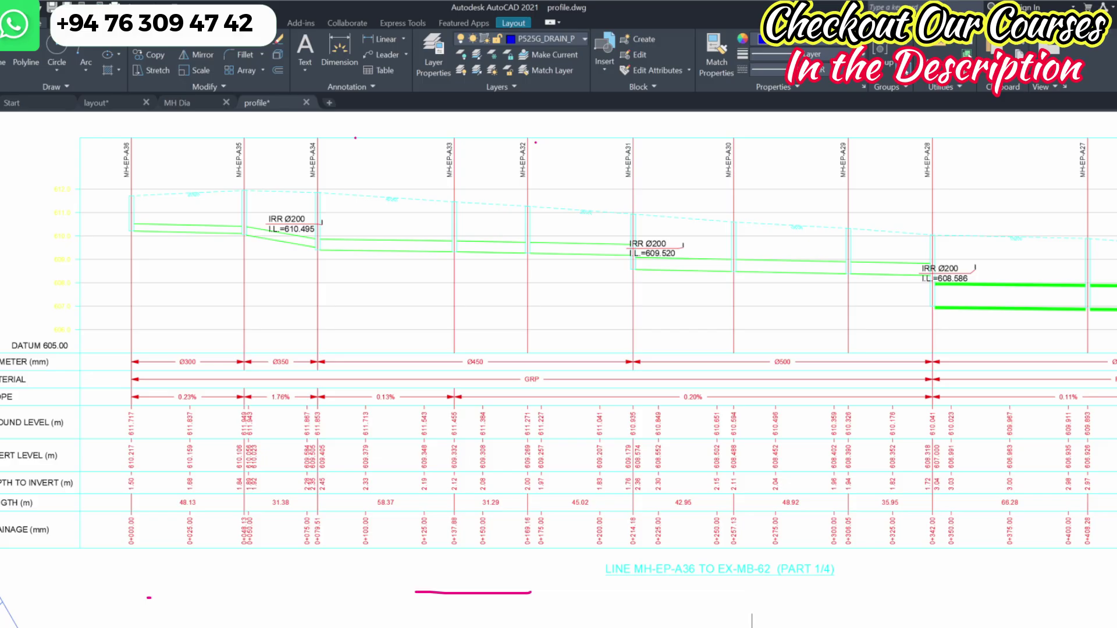
Open the MH Dia drawing and underline the pipe diameter ranges from 300-400 to 900-1200 in the Manhole Dimensions table
{"action": "left_click", "coordinate": [767, 616]}
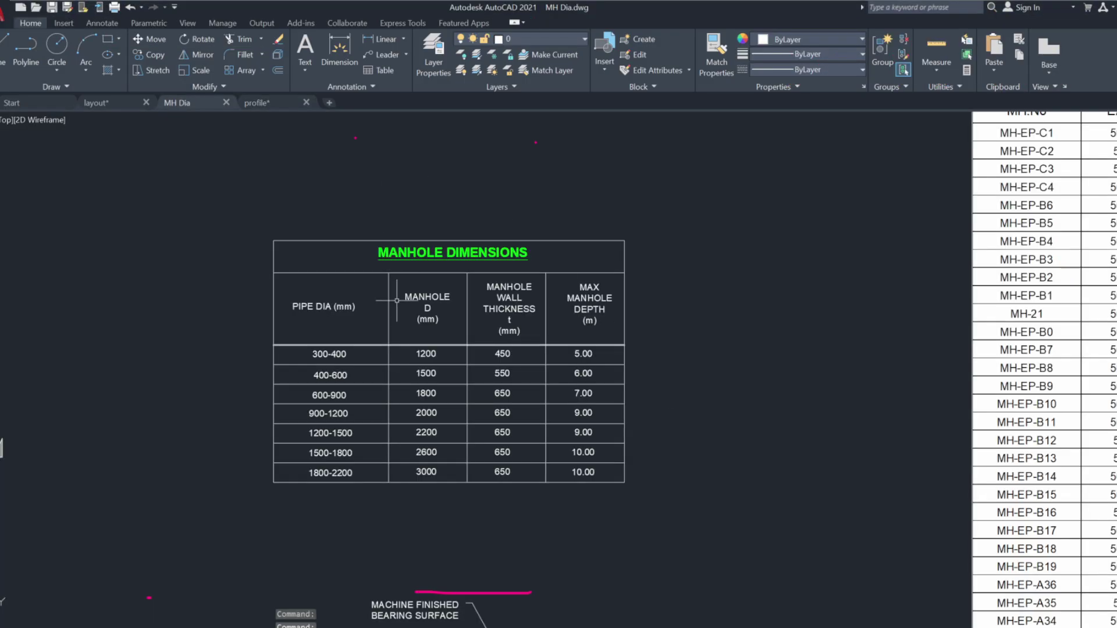
{"action": "scroll", "coordinate": [391, 351], "scroll_direction": "up", "scroll_amount": 2}
{"action": "middle_click_drag", "start_coordinate": [391, 351], "coordinate": [414, 362]}
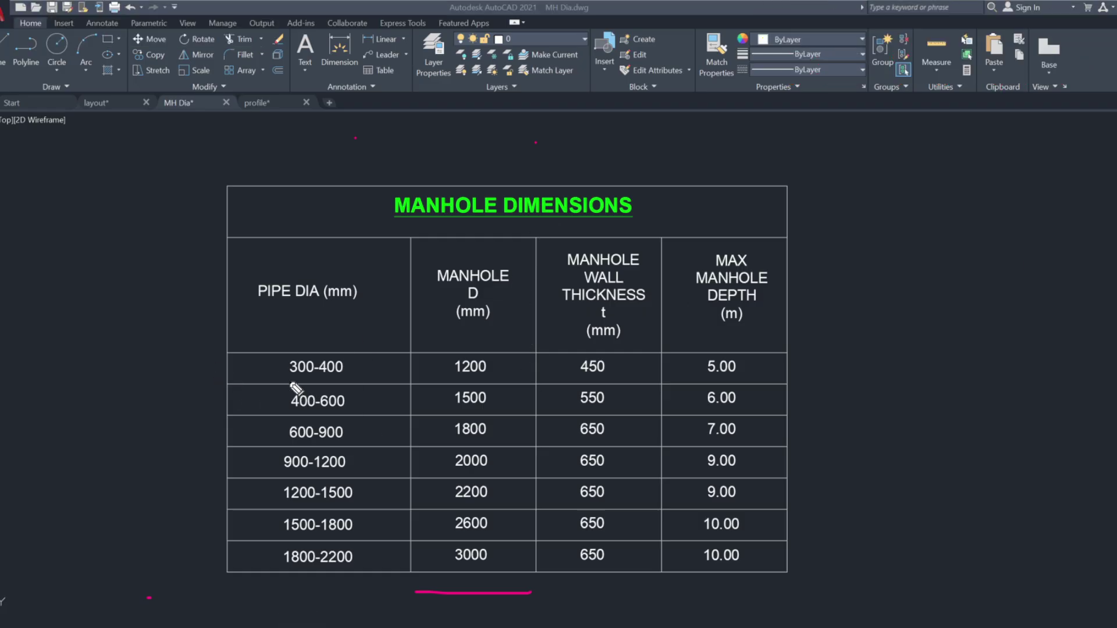
{"action": "left_click_drag", "start_coordinate": [260, 316], "coordinate": [307, 314]}
{"action": "left_click_drag", "start_coordinate": [278, 384], "coordinate": [342, 382]}
{"action": "left_click_drag", "start_coordinate": [296, 412], "coordinate": [341, 412]}
{"action": "left_click_drag", "start_coordinate": [274, 442], "coordinate": [339, 448]}
{"action": "left_click_drag", "start_coordinate": [280, 480], "coordinate": [367, 481]}
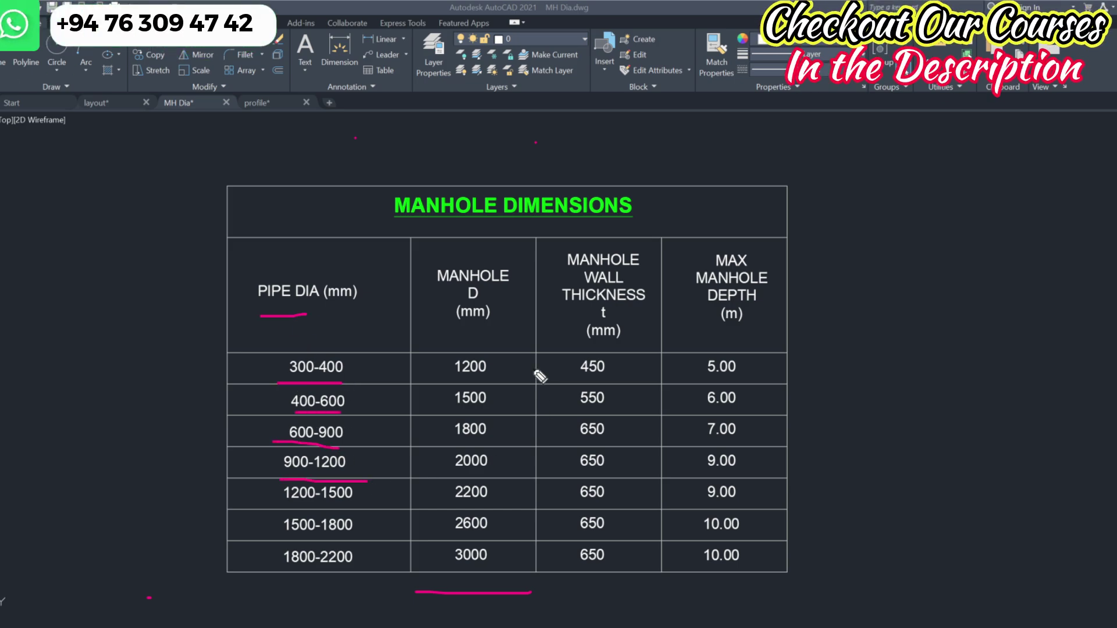
Circle the manhole diameter column, mark 1200 mm for 300-400 mm pipes and sketch a manhole as two concentric circles beside the table
{"action": "mouse_move", "coordinate": [518, 251]}
{"action": "left_mouse_down"}
{"action": "mouse_move", "coordinate": [534, 343]}
{"action": "mouse_move", "coordinate": [498, 590]}
{"action": "mouse_move", "coordinate": [419, 499]}
{"action": "mouse_move", "coordinate": [429, 341]}
{"action": "mouse_move", "coordinate": [512, 247]}
{"action": "left_mouse_up"}
{"action": "mouse_move", "coordinate": [965, 256]}
{"action": "left_mouse_down"}
{"action": "mouse_move", "coordinate": [1047, 303]}
{"action": "mouse_move", "coordinate": [962, 250]}
{"action": "left_mouse_up"}
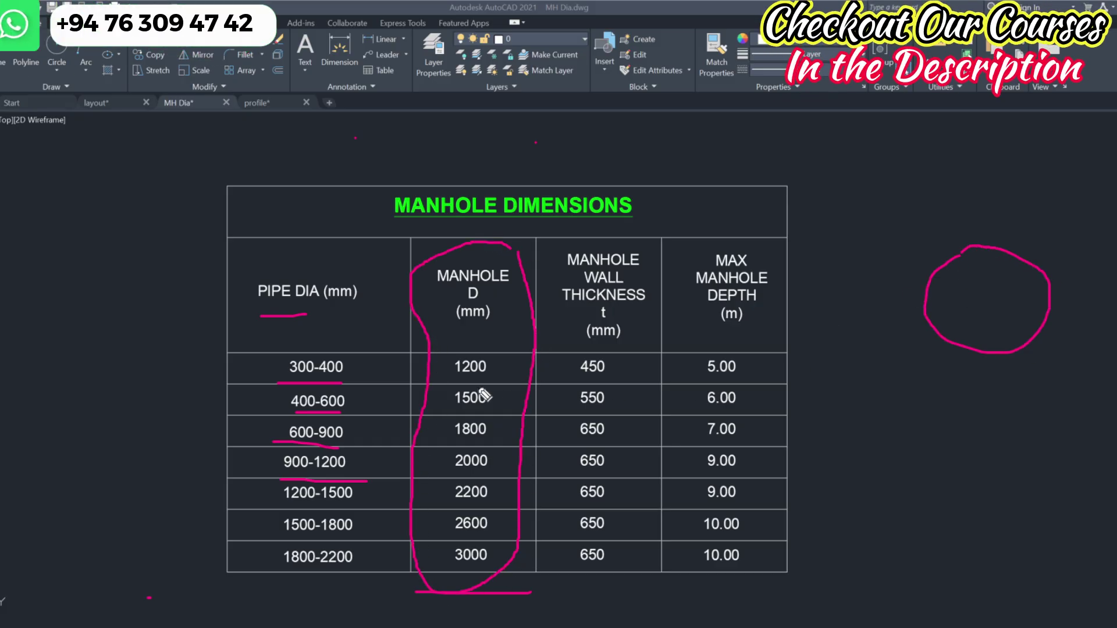
{"action": "left_click_drag", "start_coordinate": [493, 372], "coordinate": [509, 362]}
{"action": "left_click_drag", "start_coordinate": [352, 370], "coordinate": [377, 353]}
{"action": "mouse_move", "coordinate": [506, 380]}
{"action": "left_mouse_down"}
{"action": "mouse_move", "coordinate": [462, 382]}
{"action": "mouse_move", "coordinate": [538, 386]}
{"action": "left_mouse_up"}
{"action": "mouse_move", "coordinate": [1017, 263]}
{"action": "left_mouse_down"}
{"action": "mouse_move", "coordinate": [1035, 361]}
{"action": "mouse_move", "coordinate": [923, 304]}
{"action": "mouse_move", "coordinate": [1010, 341]}
{"action": "mouse_move", "coordinate": [1000, 339]}
{"action": "left_mouse_up"}
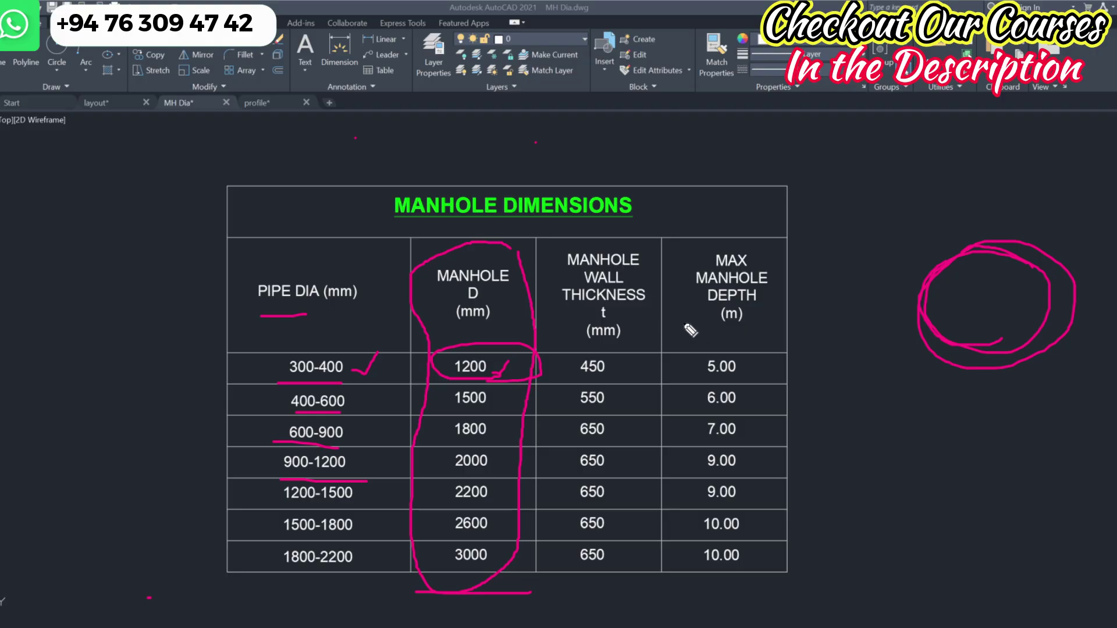
Clear the pen marks and mark the values in the Manhole Wall Thickness column
{"action": "key", "text": "e"}
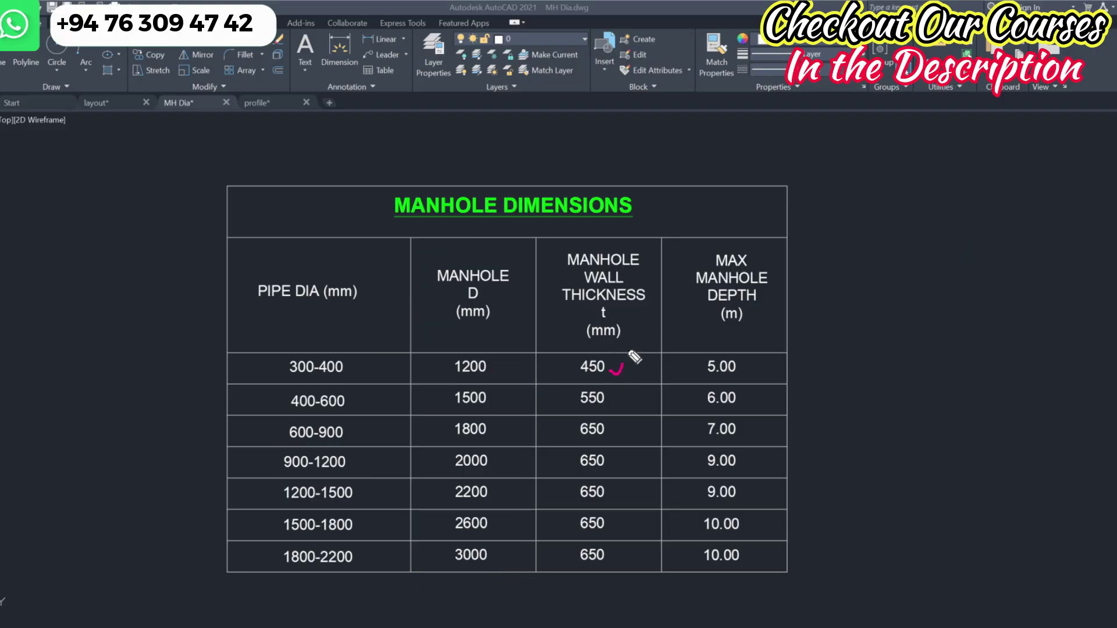
{"action": "mouse_move", "coordinate": [574, 459]}
{"action": "left_mouse_down"}
{"action": "mouse_move", "coordinate": [599, 449]}
{"action": "mouse_move", "coordinate": [614, 500]}
{"action": "left_mouse_up"}
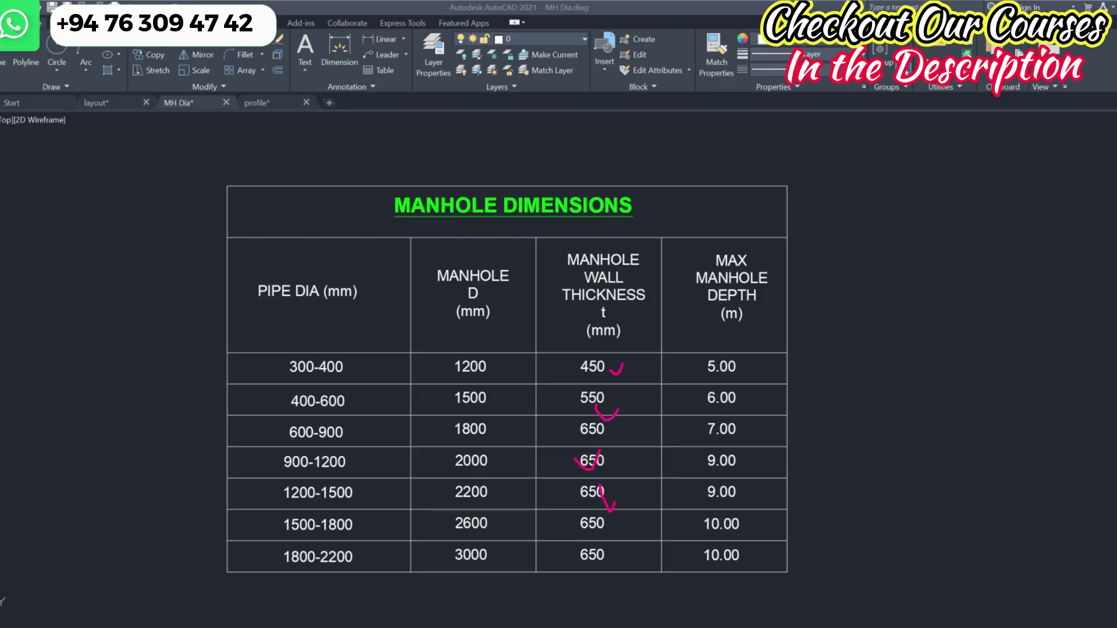
{"action": "key", "text": "e"}
{"action": "left_click_drag", "start_coordinate": [662, 243], "coordinate": [650, 309]}
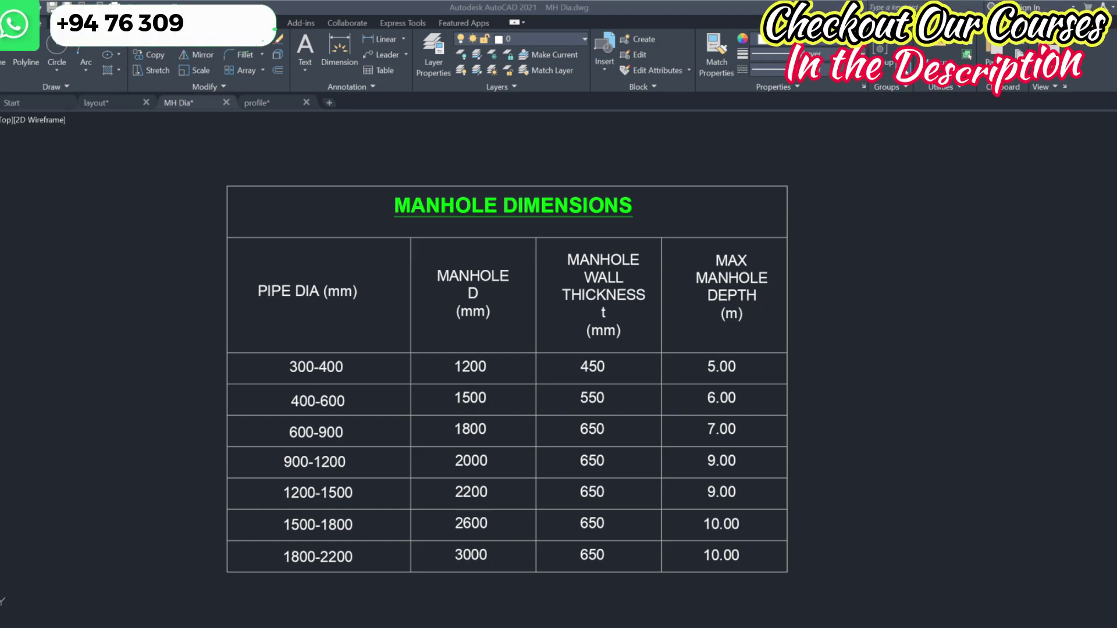
Switch to the BOQ workbook in Excel and mark the depth and diameter cells of the MH-EP-A36 to MH-EP-A35 pipe run
{"action": "mouse_move", "coordinate": [726, 627]}
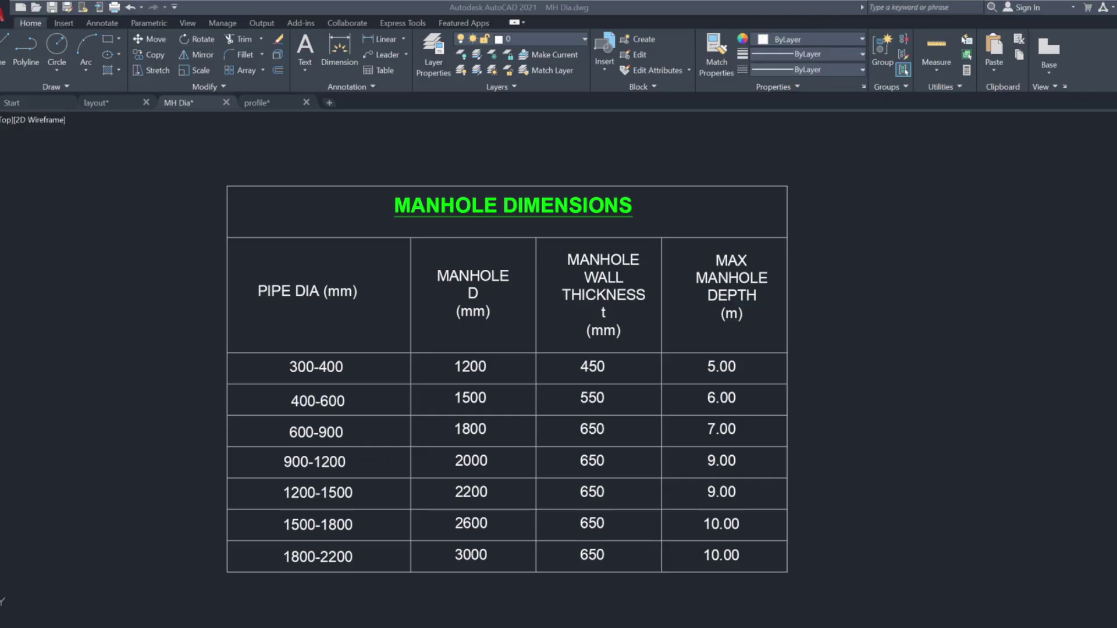
{"action": "left_click", "coordinate": [657, 605]}
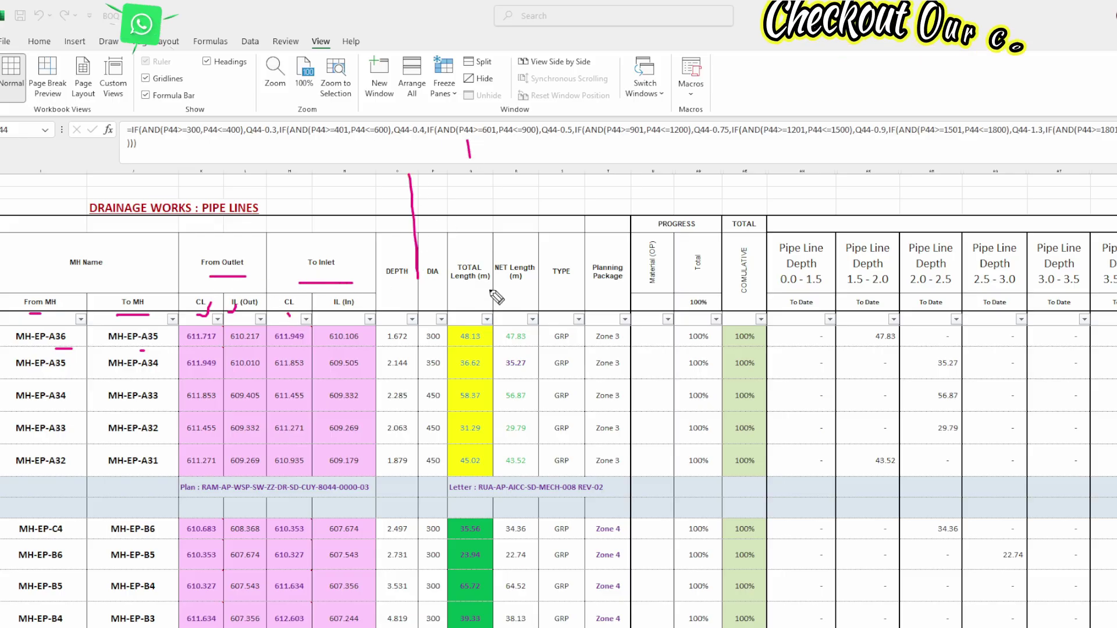
{"action": "mouse_move", "coordinate": [338, 215]}
{"action": "left_mouse_down"}
{"action": "mouse_move", "coordinate": [403, 231]}
{"action": "mouse_move", "coordinate": [398, 245]}
{"action": "left_mouse_up"}
{"action": "mouse_move", "coordinate": [480, 225]}
{"action": "left_mouse_down"}
{"action": "mouse_move", "coordinate": [525, 225]}
{"action": "mouse_move", "coordinate": [515, 243]}
{"action": "left_mouse_up"}
{"action": "key", "text": "Escape"}
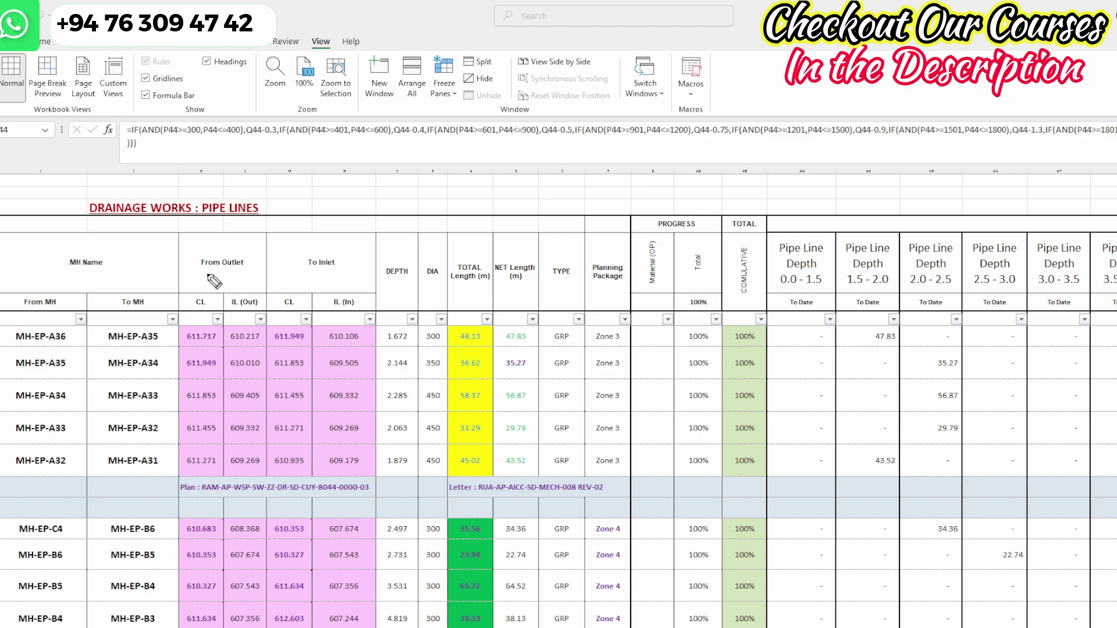
{"action": "mouse_move", "coordinate": [411, 330]}
{"action": "left_mouse_down"}
{"action": "mouse_move", "coordinate": [394, 353]}
{"action": "mouse_move", "coordinate": [441, 345]}
{"action": "left_mouse_up"}
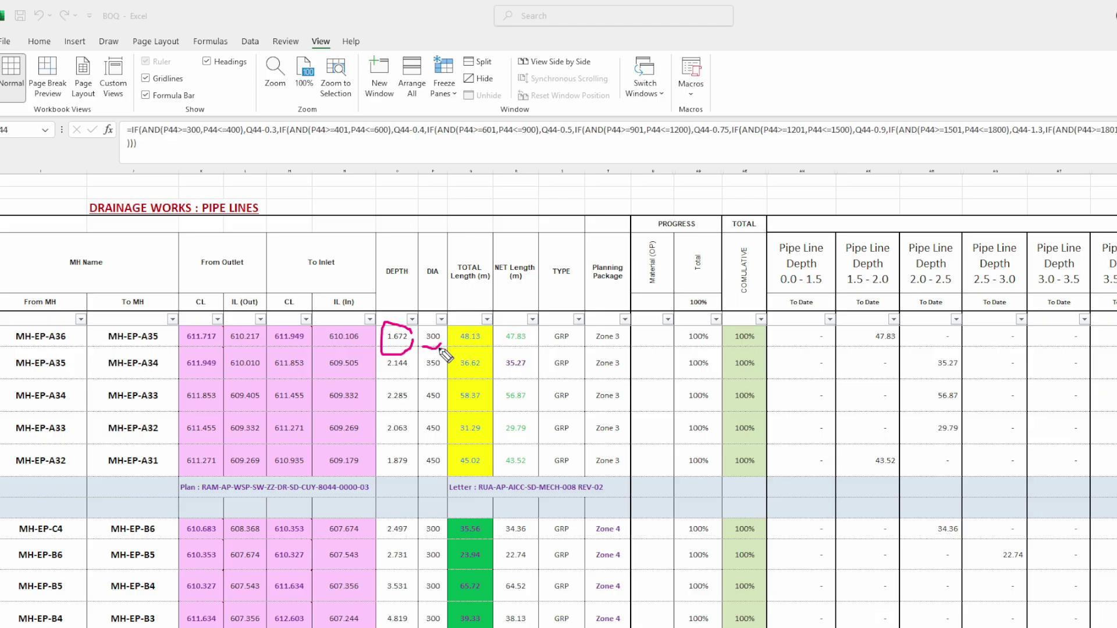
Switch back to profile.dwg in AutoCAD and mark the diameters of the first two pipe runs, starting at MH-EP-A36, then clear the marks
{"action": "mouse_move", "coordinate": [782, 627]}
{"action": "left_click", "coordinate": [920, 607]}
{"action": "middle_click_drag", "start_coordinate": [292, 457], "coordinate": [372, 475]}
{"action": "middle_click_drag", "start_coordinate": [274, 363], "coordinate": [308, 374]}
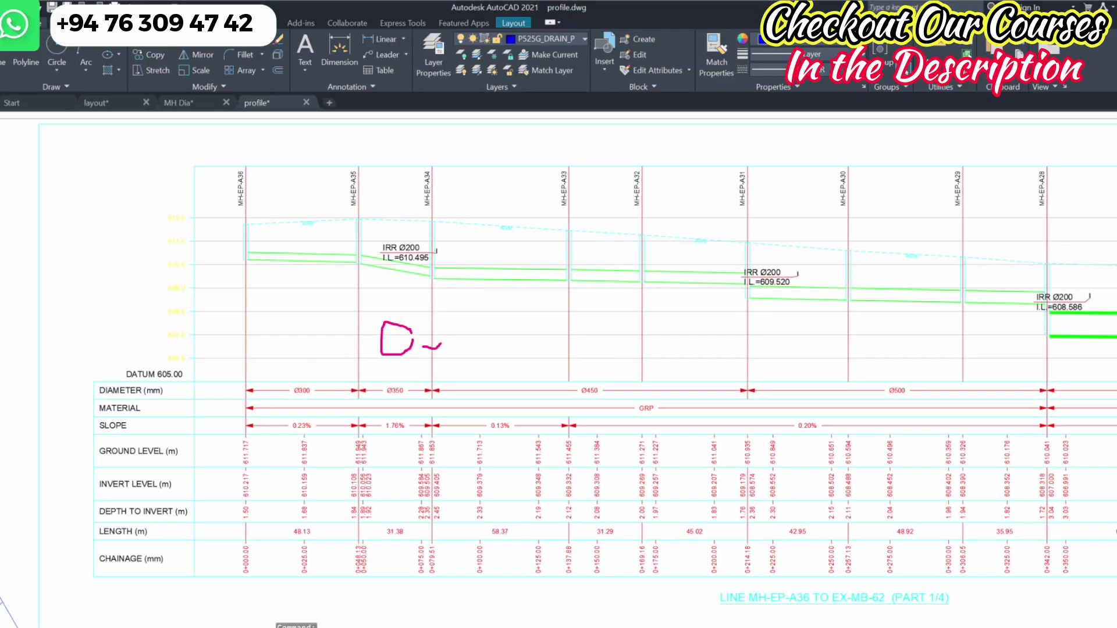
{"action": "left_click", "coordinate": [261, 238]}
{"action": "left_click", "coordinate": [349, 238]}
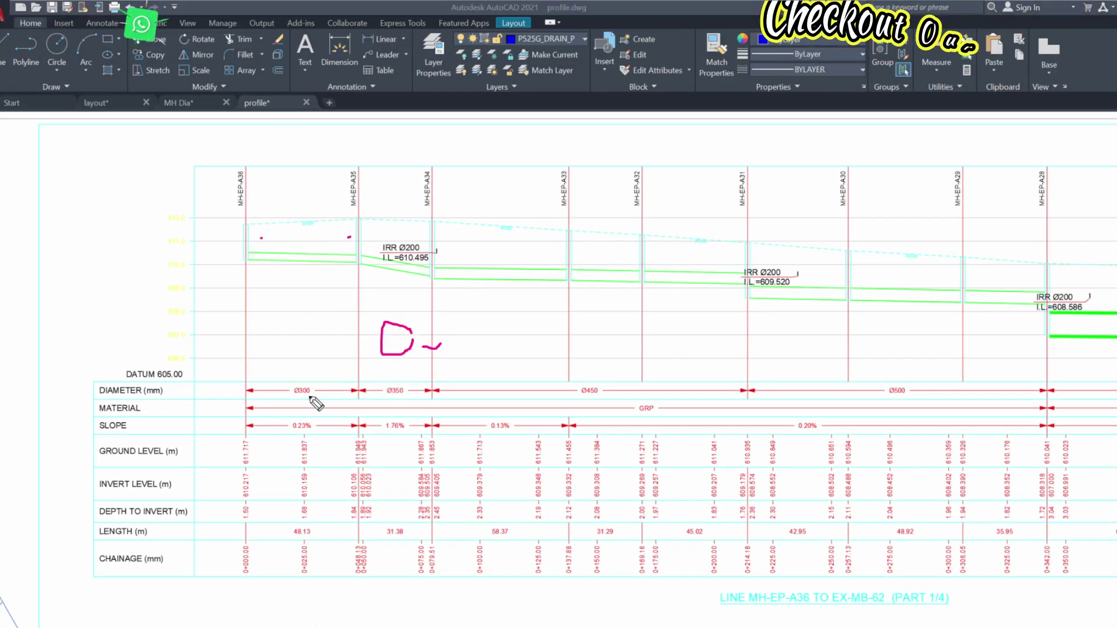
{"action": "mouse_move", "coordinate": [247, 397]}
{"action": "left_mouse_down"}
{"action": "mouse_move", "coordinate": [353, 402]}
{"action": "mouse_move", "coordinate": [321, 387]}
{"action": "left_mouse_up"}
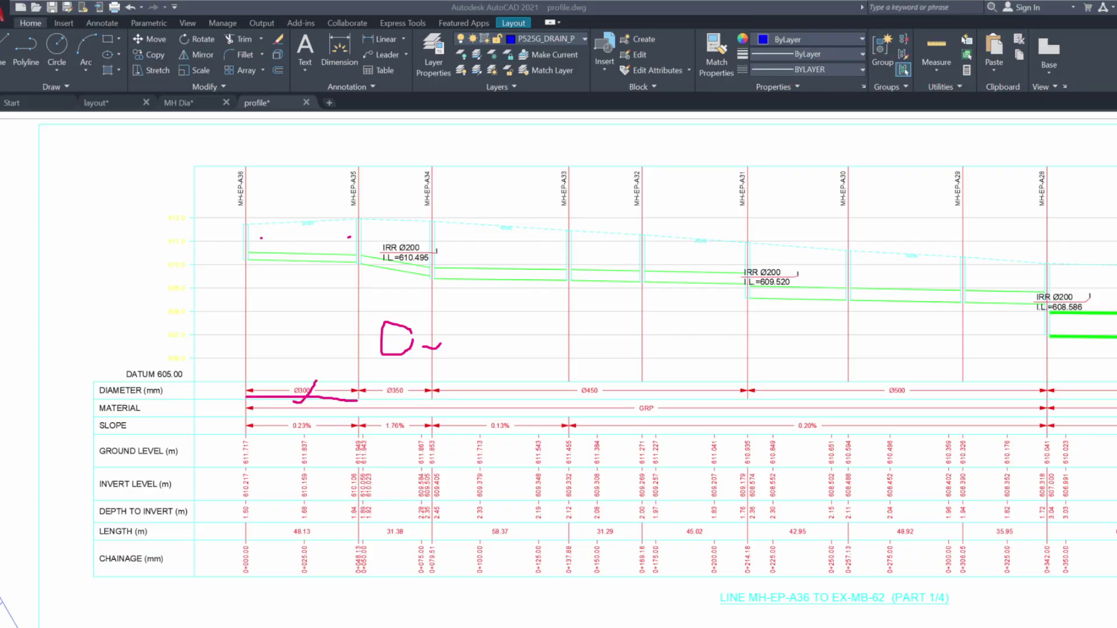
{"action": "left_click_drag", "start_coordinate": [358, 380], "coordinate": [439, 378]}
{"action": "key", "text": "Escape"}
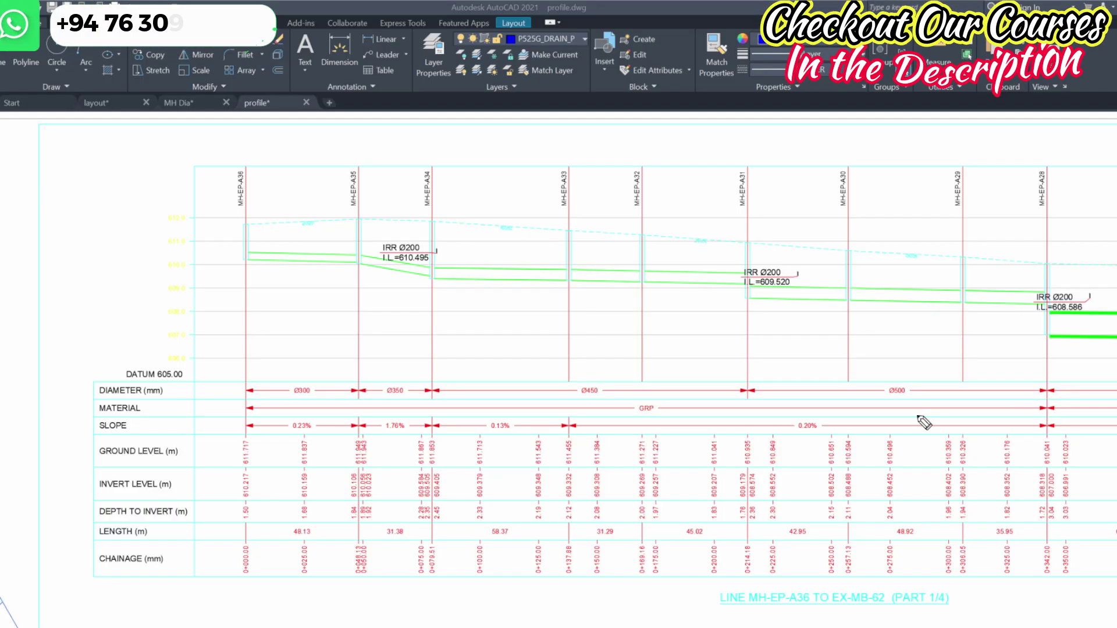
Tick the GRP entry in the Material row and mark its extent at manholes MH-EP-A36 and MH-EP-A28
{"action": "left_click_drag", "start_coordinate": [645, 419], "coordinate": [695, 373]}
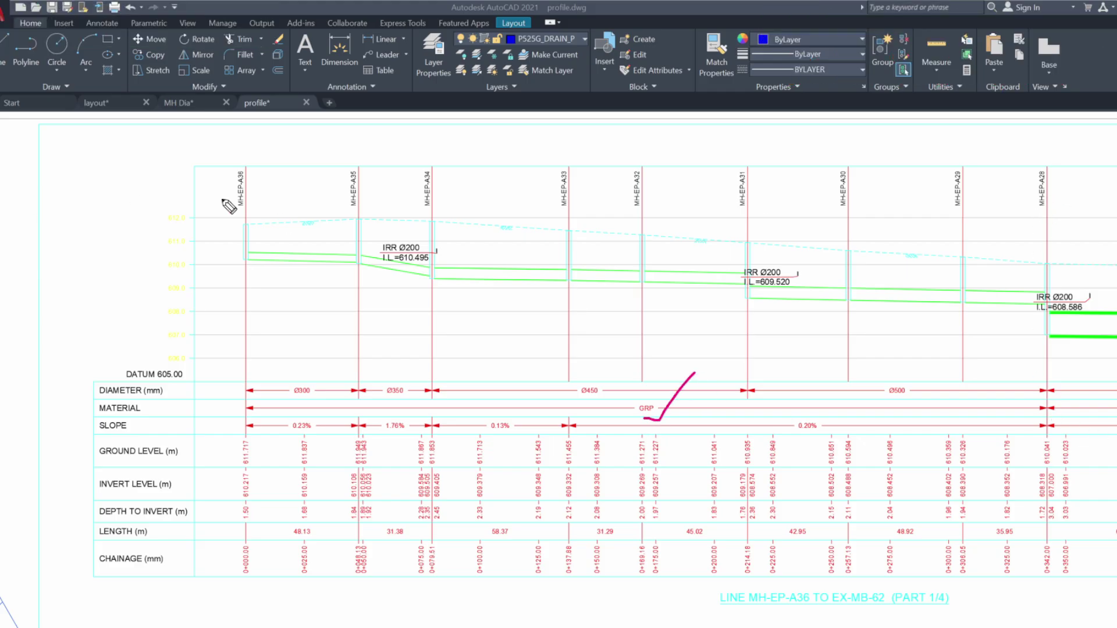
{"action": "left_click_drag", "start_coordinate": [234, 170], "coordinate": [233, 226]}
{"action": "left_click_drag", "start_coordinate": [1045, 164], "coordinate": [1047, 204]}
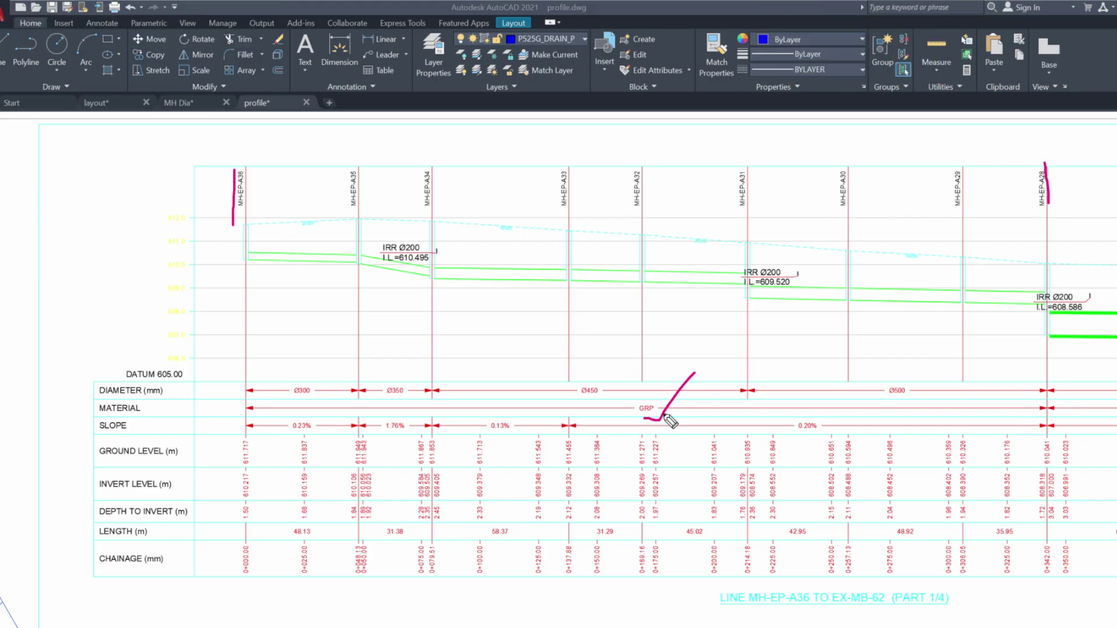
Circle the Ø500, Ø450, Ø350 and Ø300 entries in the profile table's Diameter row
{"action": "mouse_move", "coordinate": [1066, 399]}
{"action": "left_mouse_down"}
{"action": "mouse_move", "coordinate": [912, 405]}
{"action": "mouse_move", "coordinate": [931, 378]}
{"action": "mouse_move", "coordinate": [906, 394]}
{"action": "left_mouse_up"}
{"action": "left_click_drag", "start_coordinate": [609, 378], "coordinate": [603, 400]}
{"action": "left_click_drag", "start_coordinate": [418, 379], "coordinate": [413, 399]}
{"action": "mouse_move", "coordinate": [324, 394]}
{"action": "left_mouse_down"}
{"action": "mouse_move", "coordinate": [272, 382]}
{"action": "mouse_move", "coordinate": [300, 372]}
{"action": "left_mouse_up"}
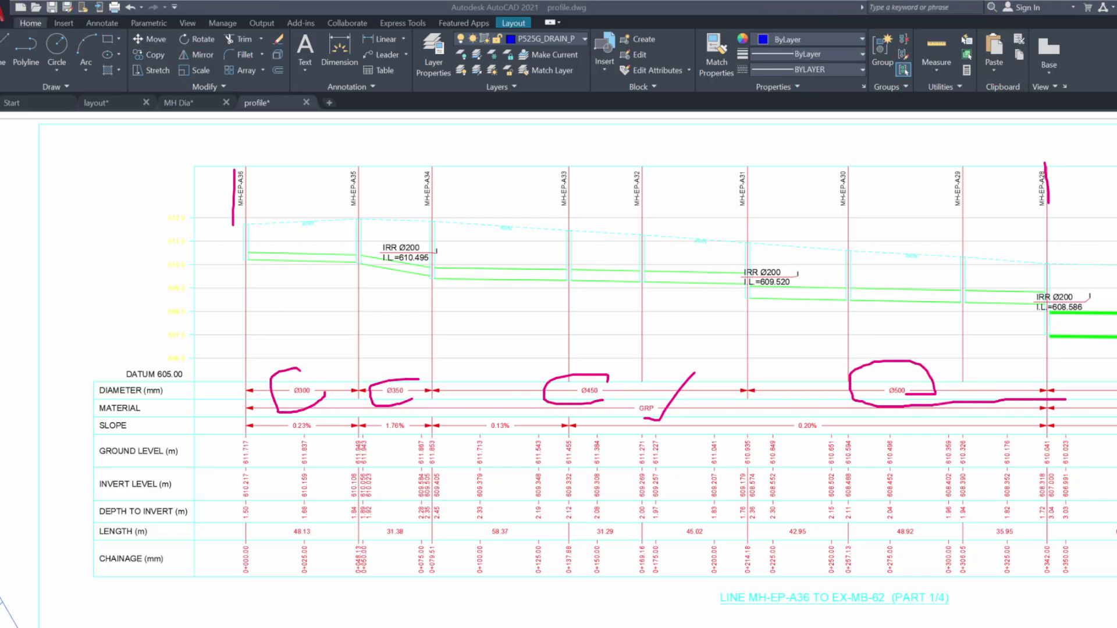
Clear the profile marks, switch to the BOQ workbook in Excel, and mark the total and net length cells of MH-EP-A36 to MH-EP-A35
{"action": "key", "text": "Escape"}
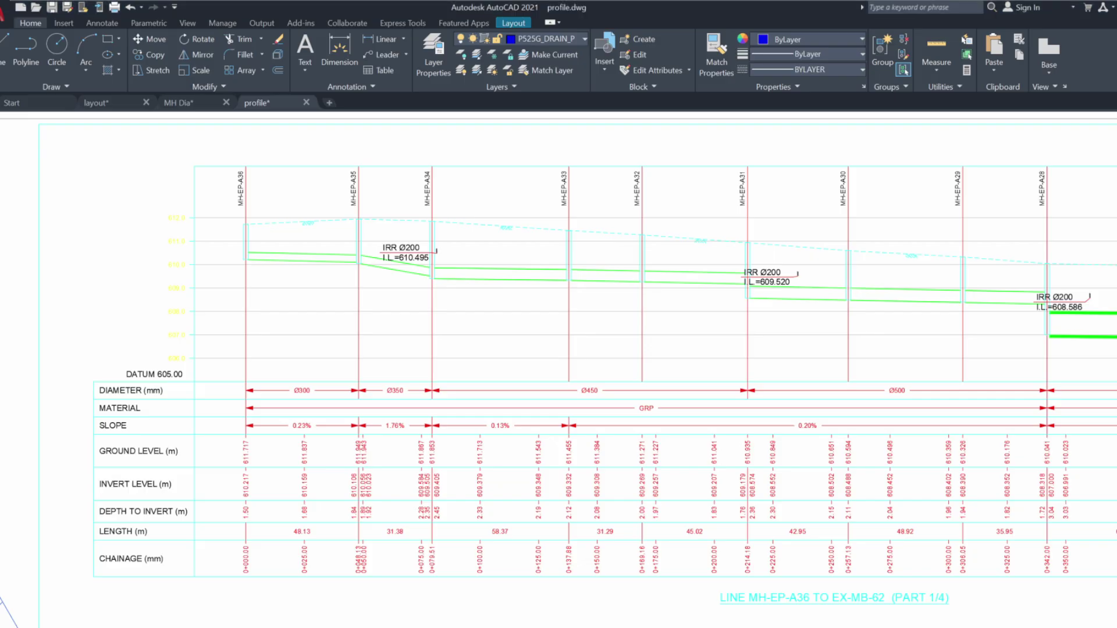
{"action": "left_click", "coordinate": [726, 627]}
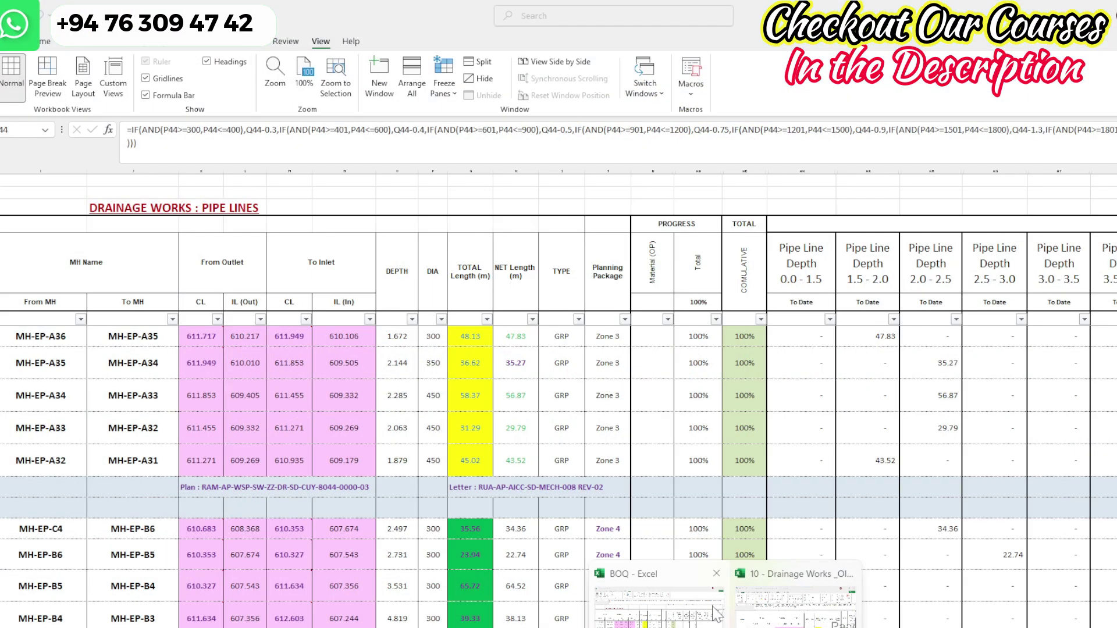
{"action": "left_click", "coordinate": [717, 614]}
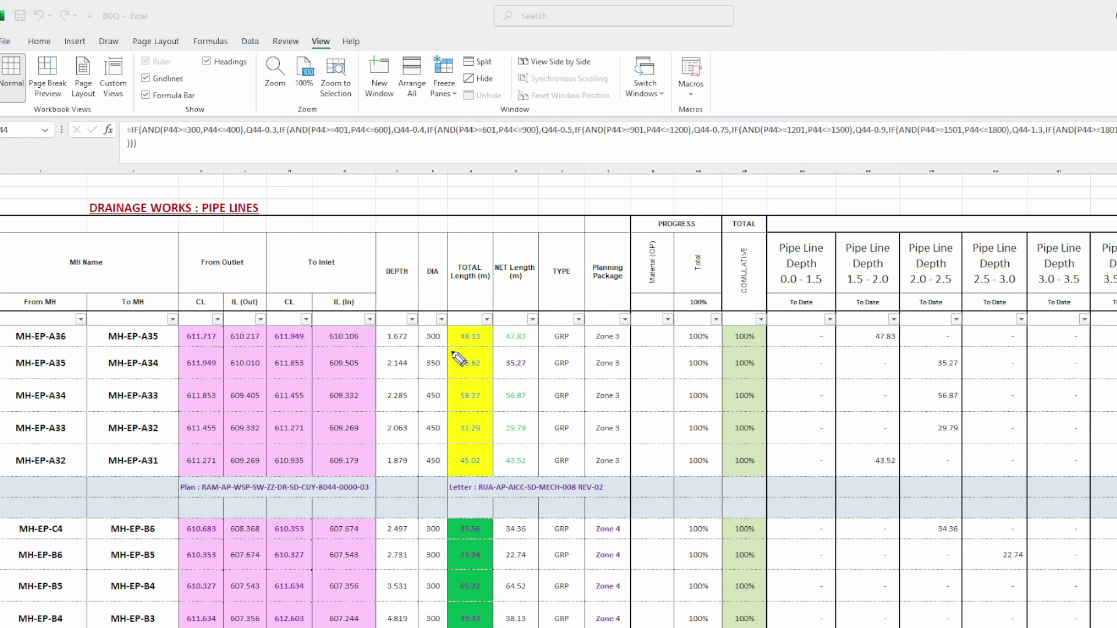
{"action": "mouse_move", "coordinate": [459, 350]}
{"action": "left_mouse_down"}
{"action": "mouse_move", "coordinate": [493, 329]}
{"action": "mouse_move", "coordinate": [452, 344]}
{"action": "left_mouse_up"}
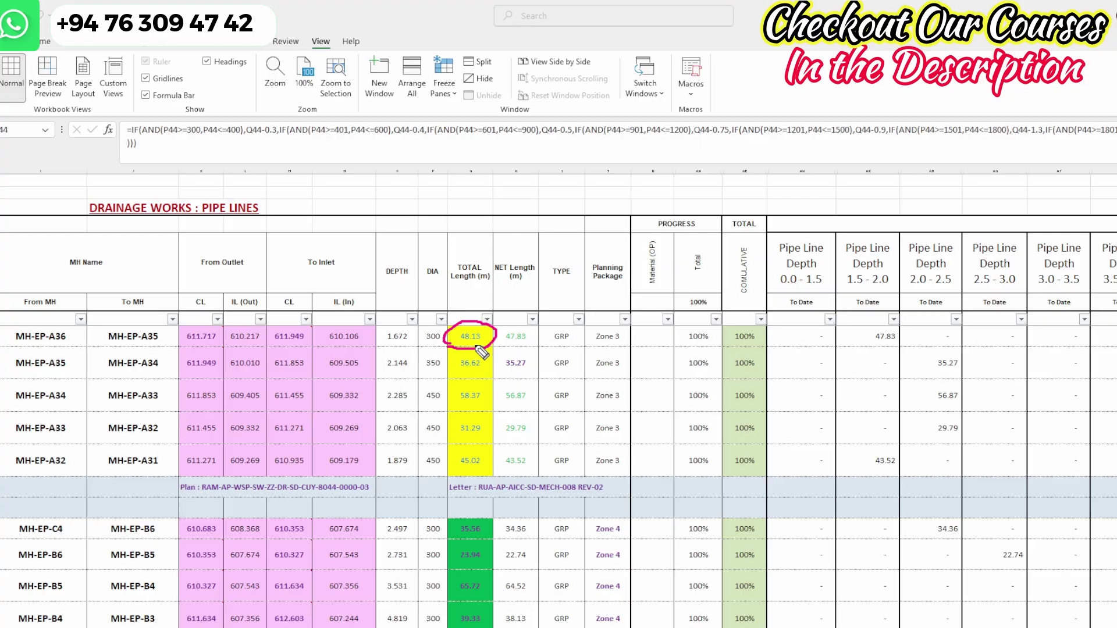
{"action": "left_click_drag", "start_coordinate": [507, 352], "coordinate": [523, 349]}
{"action": "left_click", "coordinate": [511, 335]}
In the CESMM4 PDF in Adobe Reader, circle the Class I: Pipework – Pipes heading and tick the First, Second and Third Division columns
{"action": "left_click_drag", "start_coordinate": [1116, 155], "coordinate": [206, 204]}
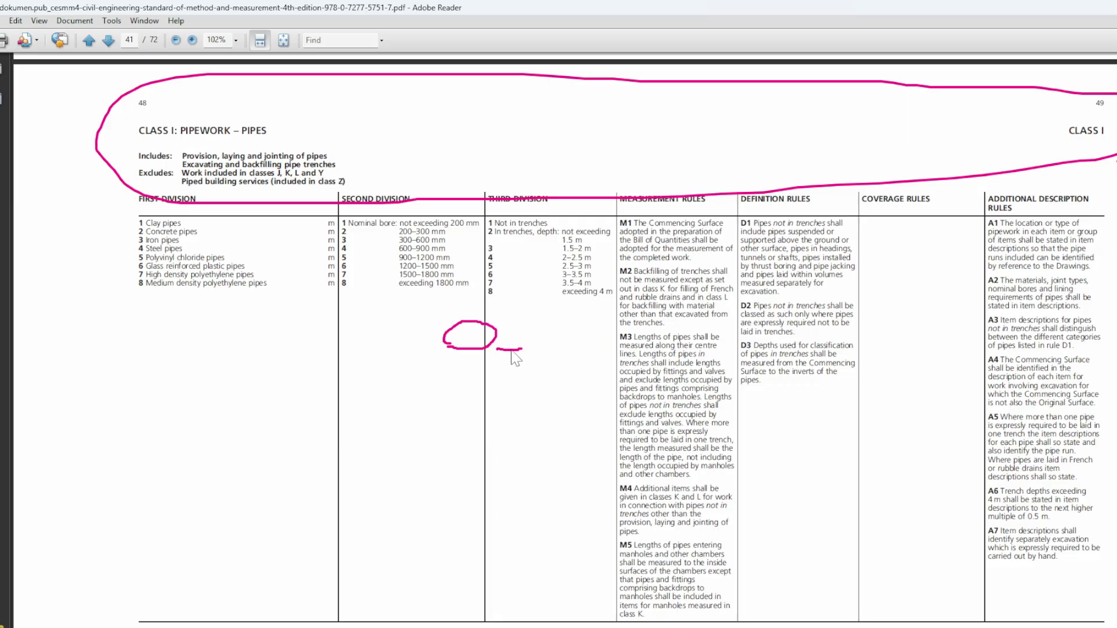
{"action": "mouse_move", "coordinate": [144, 149]}
{"action": "left_mouse_down"}
{"action": "mouse_move", "coordinate": [294, 140]}
{"action": "mouse_move", "coordinate": [198, 95]}
{"action": "mouse_move", "coordinate": [166, 143]}
{"action": "left_mouse_up"}
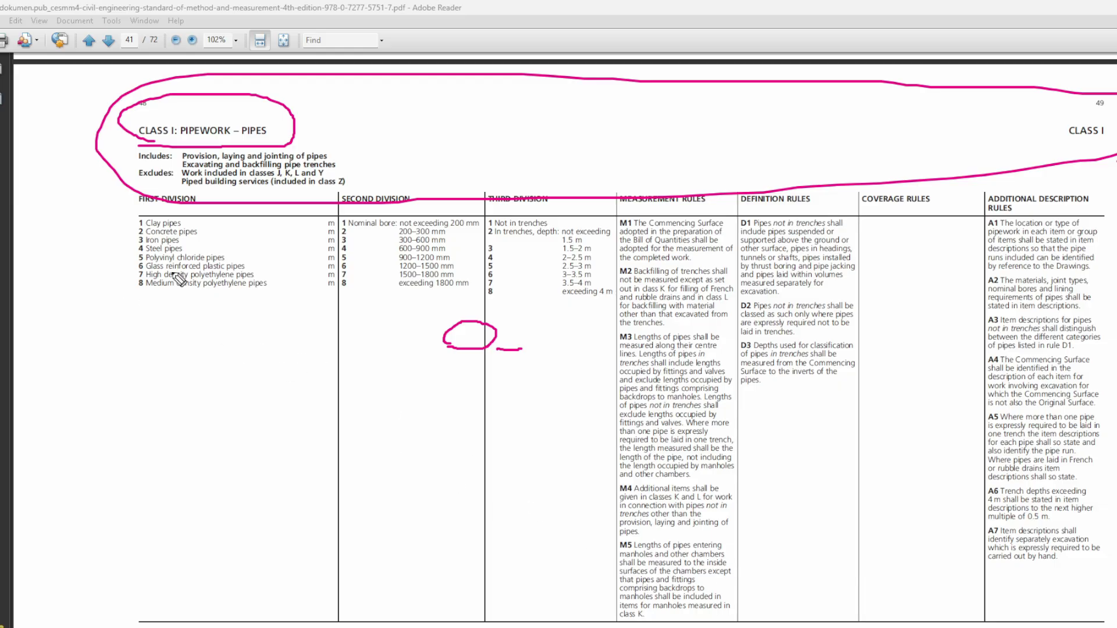
{"action": "left_click_drag", "start_coordinate": [169, 217], "coordinate": [207, 201]}
{"action": "left_click_drag", "start_coordinate": [356, 229], "coordinate": [426, 210]}
{"action": "left_click_drag", "start_coordinate": [521, 201], "coordinate": [568, 185]}
Mark the rules columns and underline rule M5 on lengths of pipes entering manholes, then clear all marks
{"action": "left_click_drag", "start_coordinate": [673, 218], "coordinate": [1108, 221]}
{"action": "mouse_move", "coordinate": [627, 216]}
{"action": "left_mouse_down"}
{"action": "mouse_move", "coordinate": [639, 305]}
{"action": "mouse_move", "coordinate": [668, 271]}
{"action": "left_mouse_up"}
{"action": "mouse_move", "coordinate": [597, 561]}
{"action": "left_mouse_down"}
{"action": "mouse_move", "coordinate": [615, 548]}
{"action": "mouse_move", "coordinate": [661, 550]}
{"action": "left_mouse_up"}
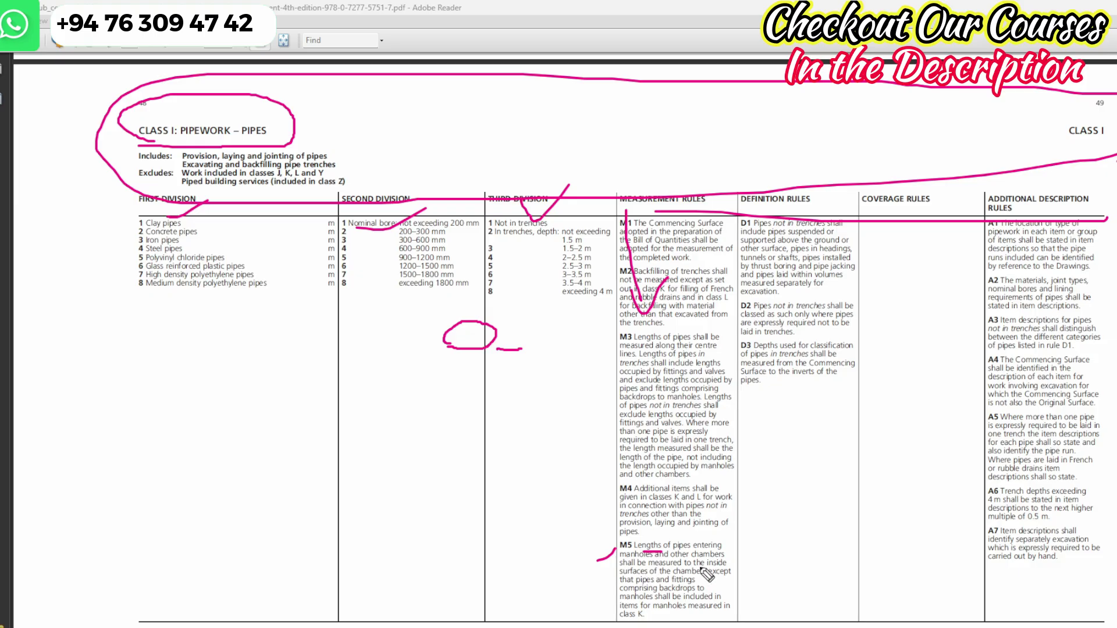
{"action": "left_click_drag", "start_coordinate": [636, 577], "coordinate": [697, 578]}
{"action": "key", "text": "Escape"}
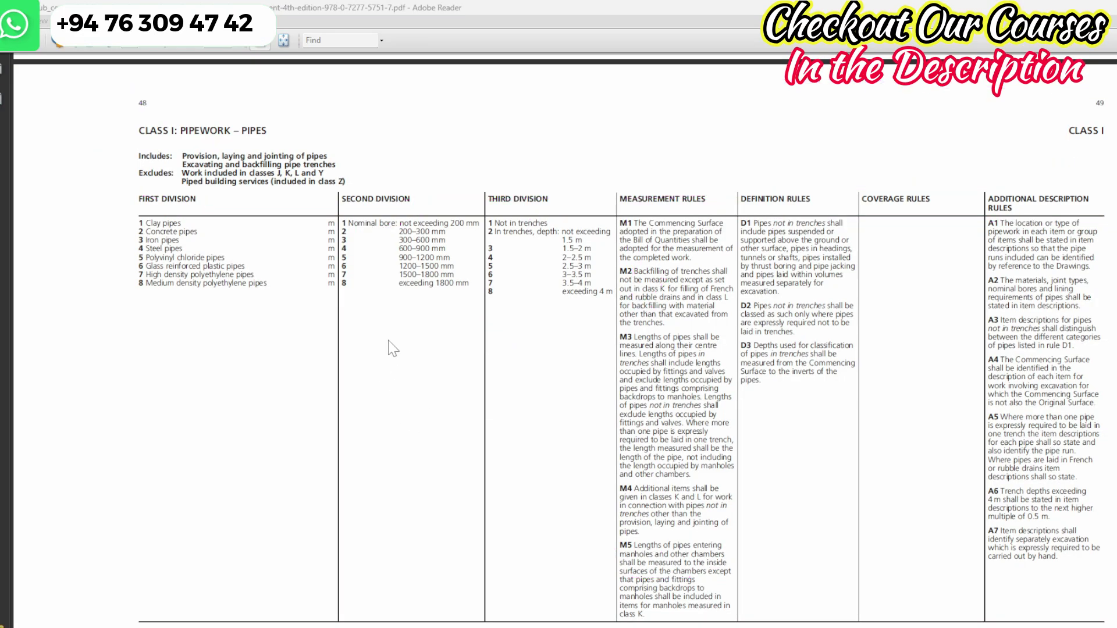
Sketch a hollow manhole with inner and outer walls and draw both pipe edges across to the second manhole's inner wall
{"action": "mouse_move", "coordinate": [258, 319]}
{"action": "left_mouse_down"}
{"action": "mouse_move", "coordinate": [193, 368]}
{"action": "mouse_move", "coordinate": [386, 349]}
{"action": "mouse_move", "coordinate": [253, 310]}
{"action": "mouse_move", "coordinate": [234, 338]}
{"action": "mouse_move", "coordinate": [294, 376]}
{"action": "mouse_move", "coordinate": [365, 326]}
{"action": "mouse_move", "coordinate": [242, 328]}
{"action": "left_mouse_up"}
{"action": "left_click_drag", "start_coordinate": [178, 354], "coordinate": [202, 620]}
{"action": "left_click_drag", "start_coordinate": [384, 343], "coordinate": [375, 580]}
{"action": "left_click_drag", "start_coordinate": [227, 353], "coordinate": [220, 593]}
{"action": "mouse_move", "coordinate": [365, 342]}
{"action": "left_mouse_down"}
{"action": "mouse_move", "coordinate": [347, 602]}
{"action": "mouse_move", "coordinate": [378, 599]}
{"action": "left_mouse_up"}
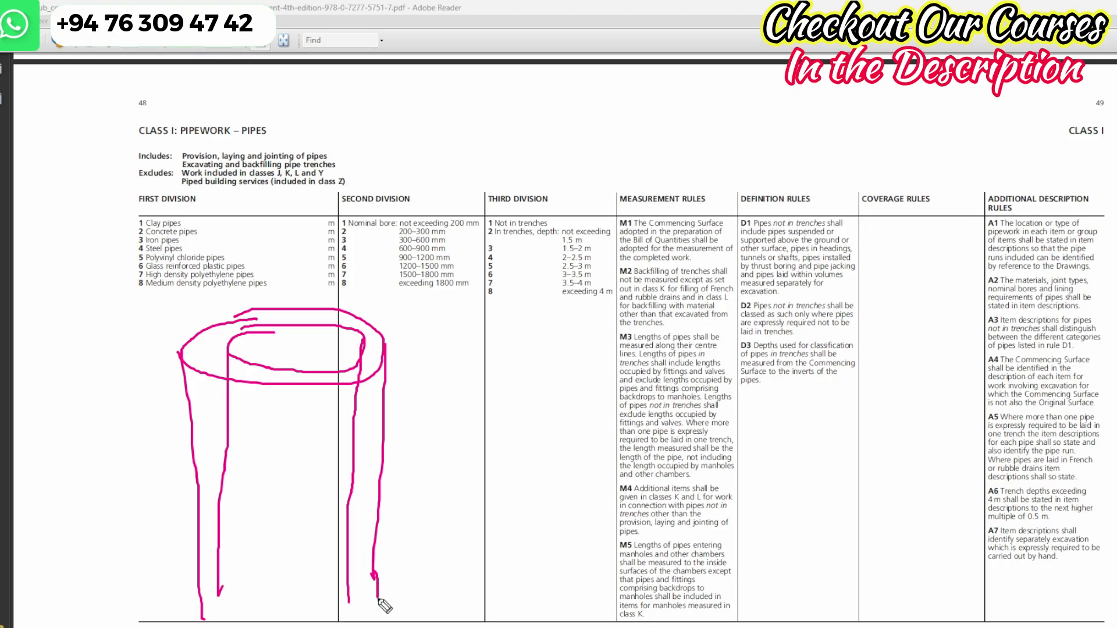
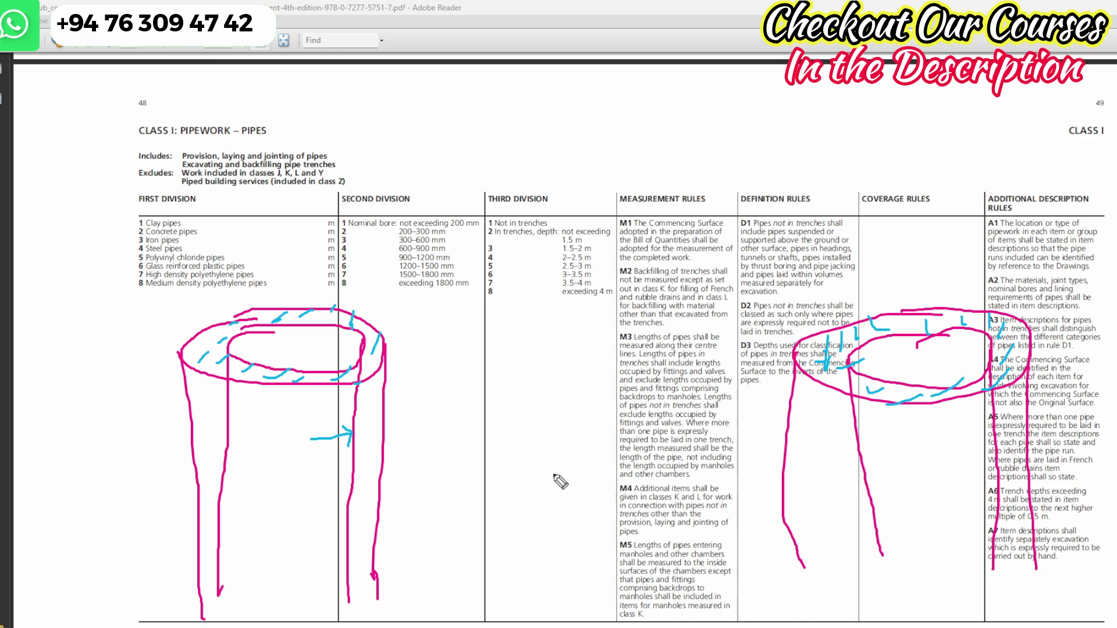
{"action": "left_click_drag", "start_coordinate": [353, 467], "coordinate": [862, 466]}
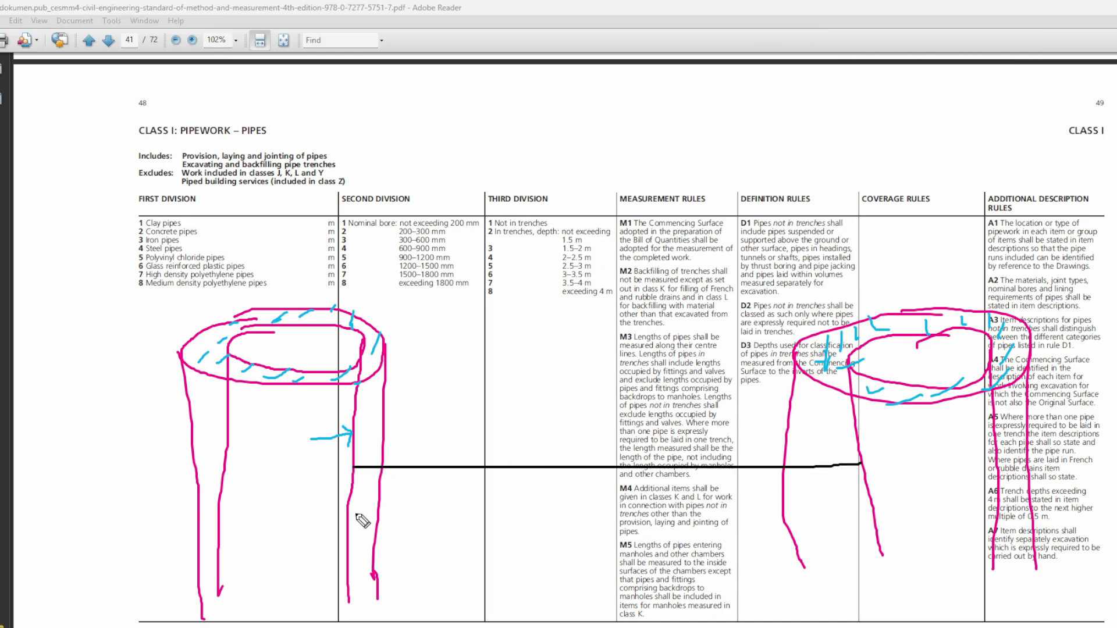
{"action": "left_click_drag", "start_coordinate": [347, 533], "coordinate": [876, 522]}
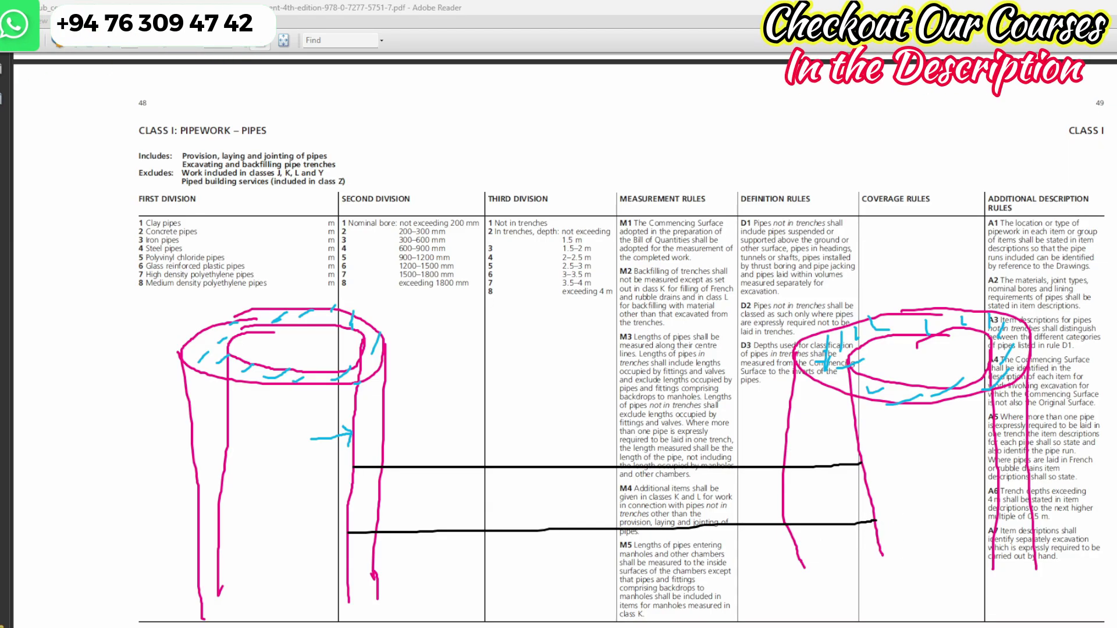
Draw dashed vertical centre lines through both sketched manholes
{"action": "left_click", "coordinate": [919, 132]}
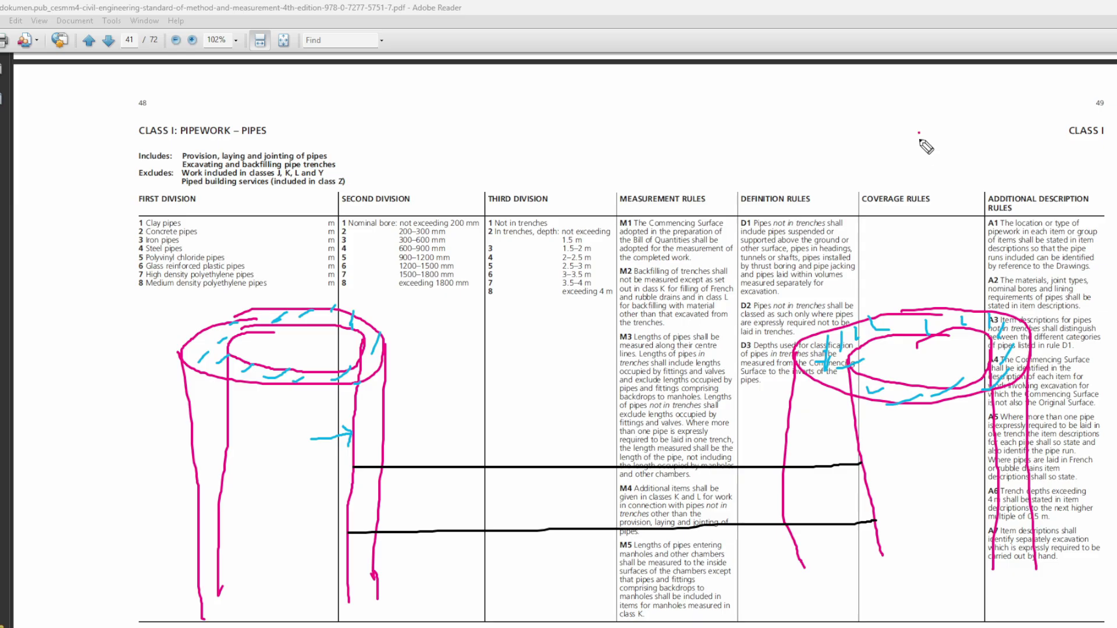
{"action": "left_click_drag", "start_coordinate": [920, 154], "coordinate": [918, 501]}
{"action": "left_click", "coordinate": [912, 537]}
{"action": "left_click_drag", "start_coordinate": [908, 551], "coordinate": [908, 577]}
{"action": "left_click", "coordinate": [914, 609]}
{"action": "left_click_drag", "start_coordinate": [290, 174], "coordinate": [289, 209]}
{"action": "left_click", "coordinate": [290, 243]}
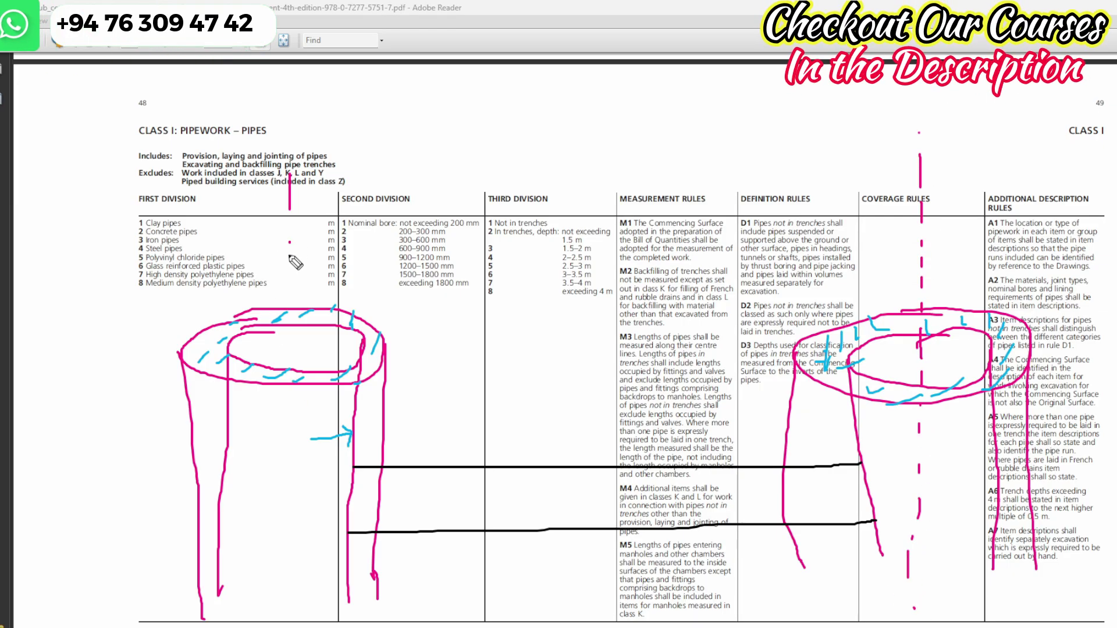
{"action": "left_click_drag", "start_coordinate": [288, 264], "coordinate": [287, 275]}
{"action": "left_click_drag", "start_coordinate": [285, 302], "coordinate": [284, 308]}
{"action": "left_click_drag", "start_coordinate": [279, 338], "coordinate": [280, 380]}
{"action": "left_click_drag", "start_coordinate": [280, 386], "coordinate": [280, 411]}
{"action": "left_click_drag", "start_coordinate": [280, 423], "coordinate": [279, 461]}
{"action": "left_click_drag", "start_coordinate": [280, 466], "coordinate": [279, 493]}
{"action": "left_click_drag", "start_coordinate": [289, 523], "coordinate": [290, 615]}
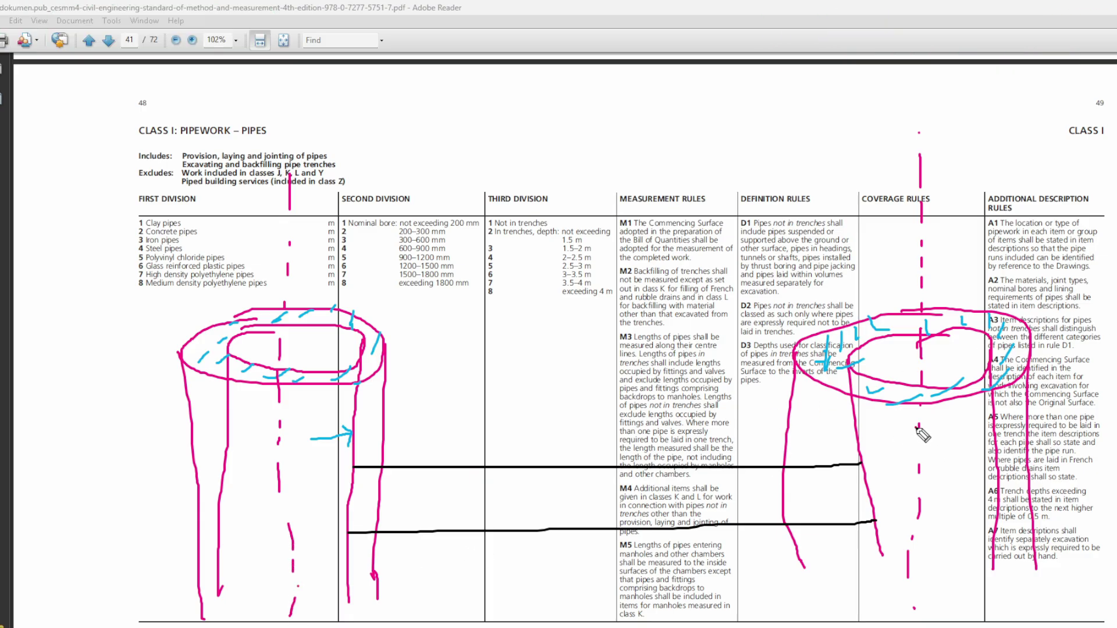
Draw the centre-to-centre length line between the manholes and an arrowed length line between their inner wall faces
{"action": "left_click_drag", "start_coordinate": [918, 428], "coordinate": [291, 435]}
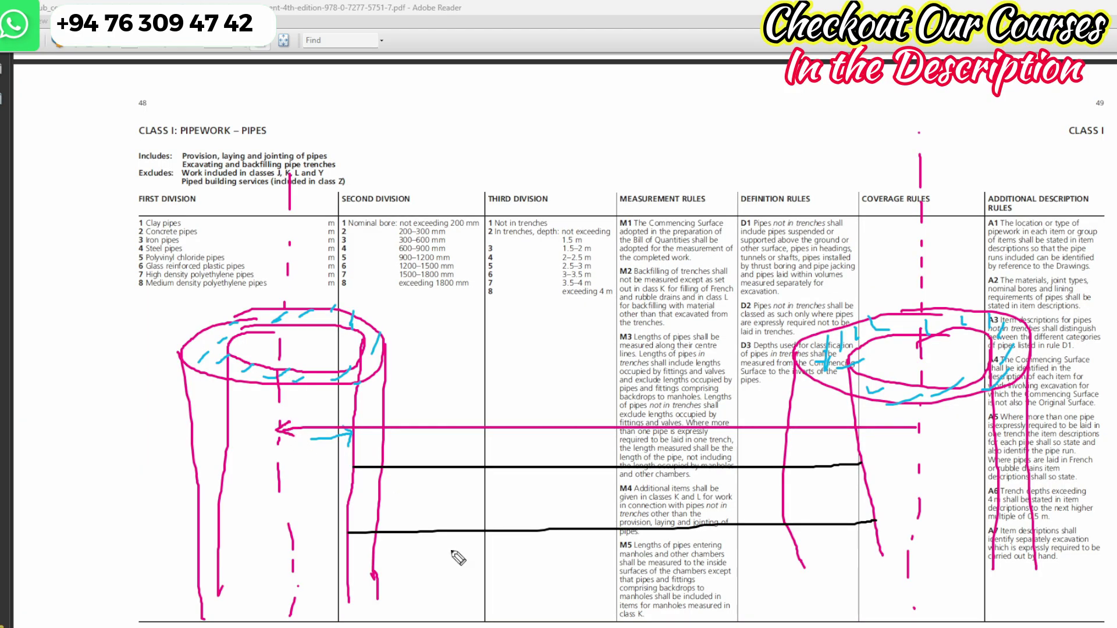
{"action": "left_click_drag", "start_coordinate": [347, 553], "coordinate": [878, 544]}
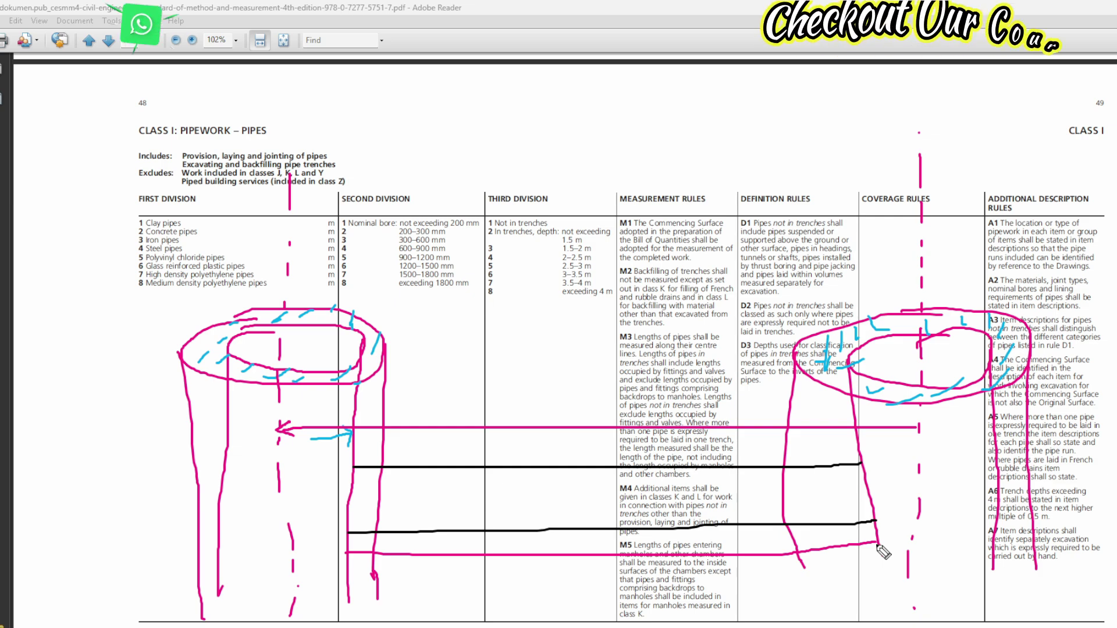
{"action": "left_click_drag", "start_coordinate": [867, 539], "coordinate": [867, 551]}
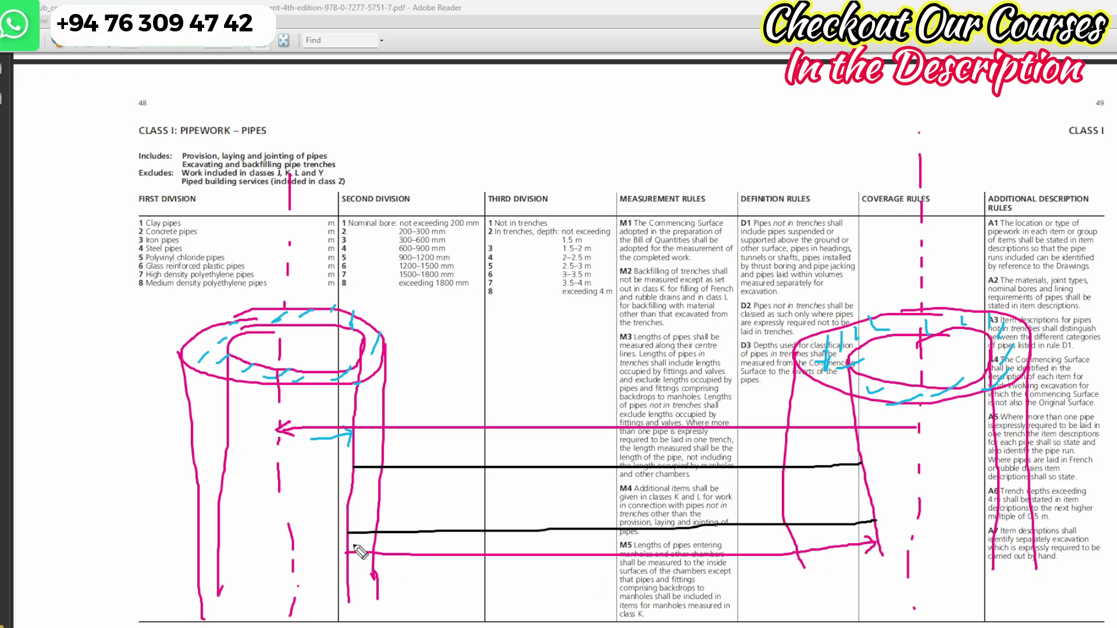
{"action": "left_click_drag", "start_coordinate": [352, 547], "coordinate": [347, 555]}
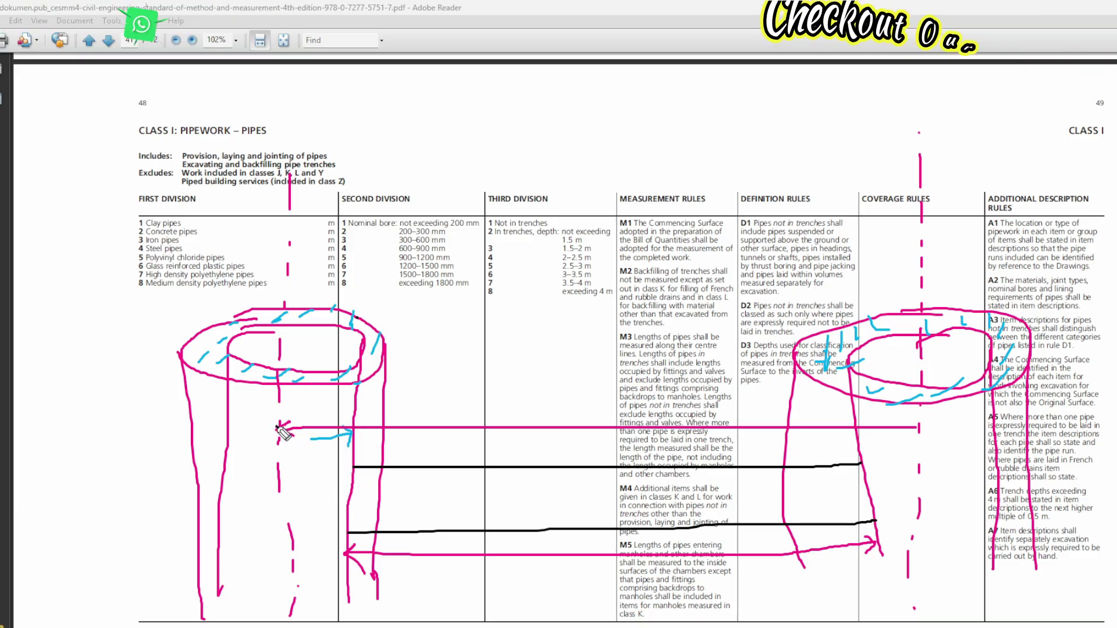
Mark the length line's end, write 300 on the pipe, and consult the Manhole Dimensions table in MH Dia.dwg before returning to the PDF
{"action": "left_click_drag", "start_coordinate": [918, 420], "coordinate": [919, 432]}
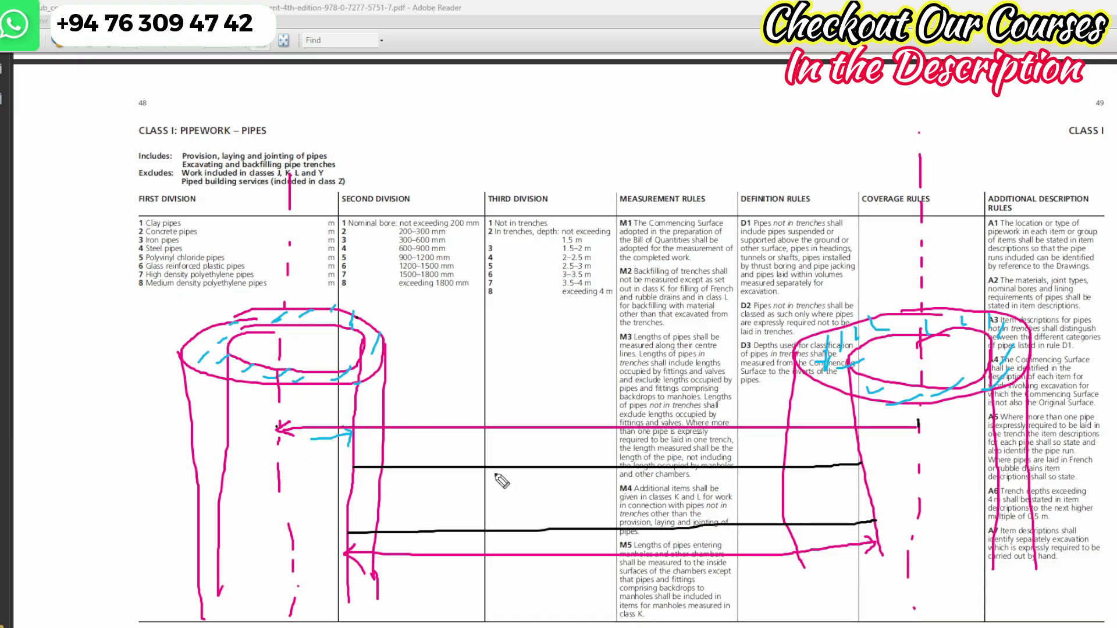
{"action": "left_click_drag", "start_coordinate": [499, 481], "coordinate": [525, 495]}
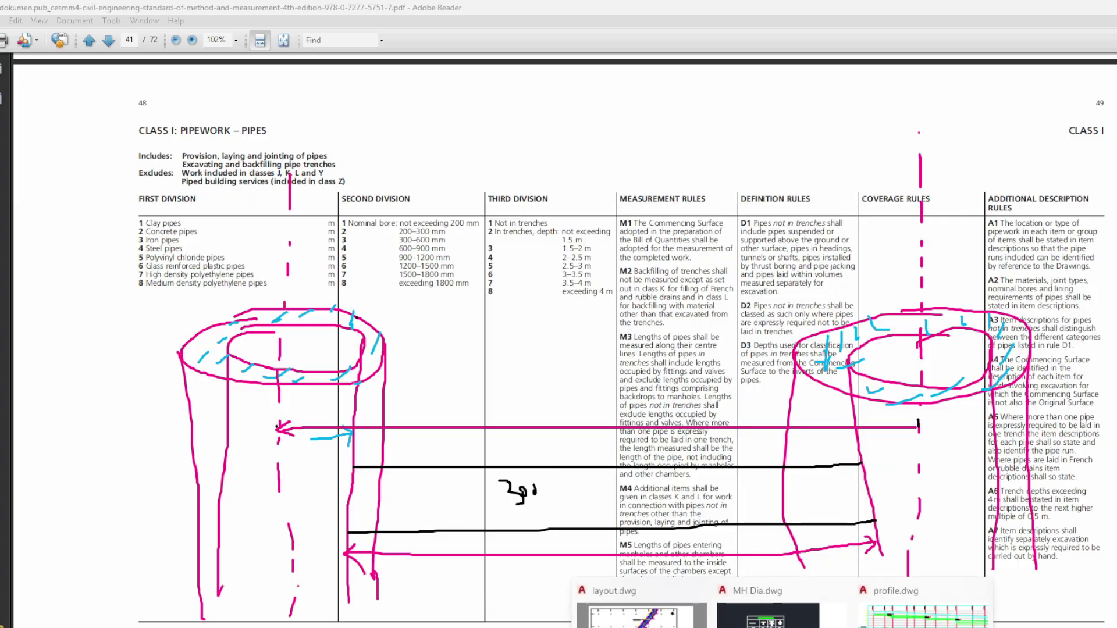
{"action": "left_click", "coordinate": [781, 613]}
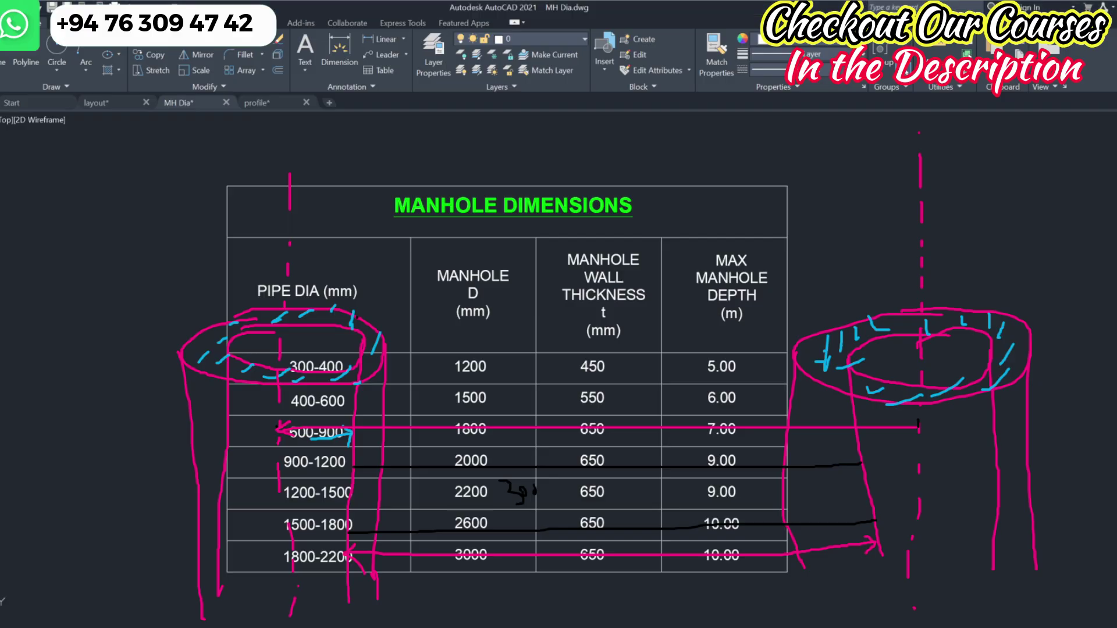
{"action": "key", "text": "alt+Tab"}
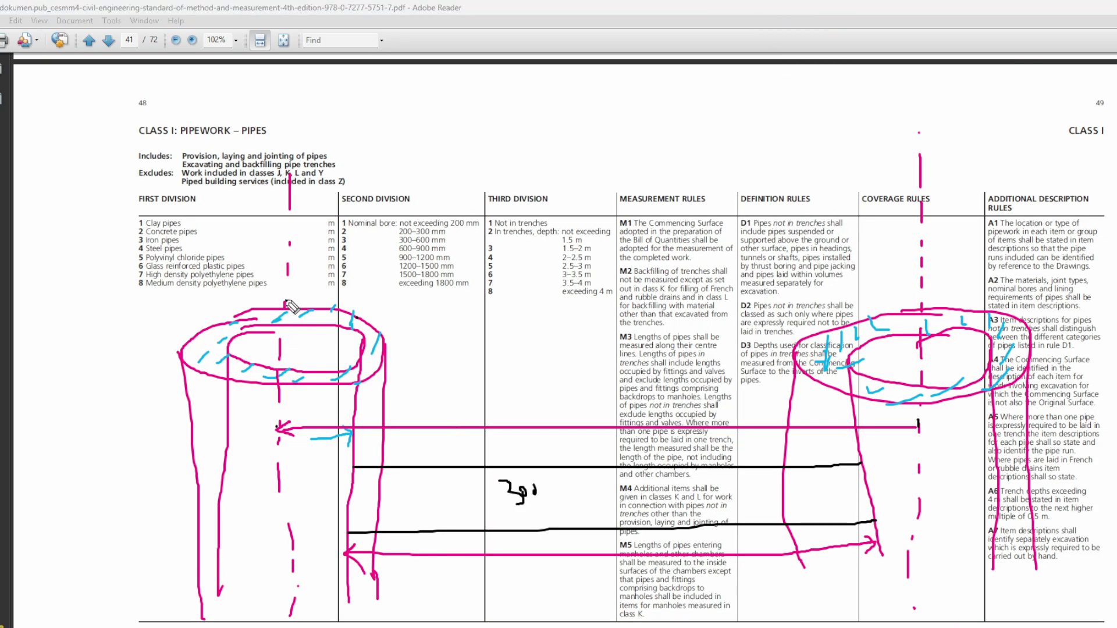
Draw the width line above the first manhole, label it 1200 and 600, and mark the wall thickness
{"action": "left_click_drag", "start_coordinate": [285, 298], "coordinate": [185, 297]}
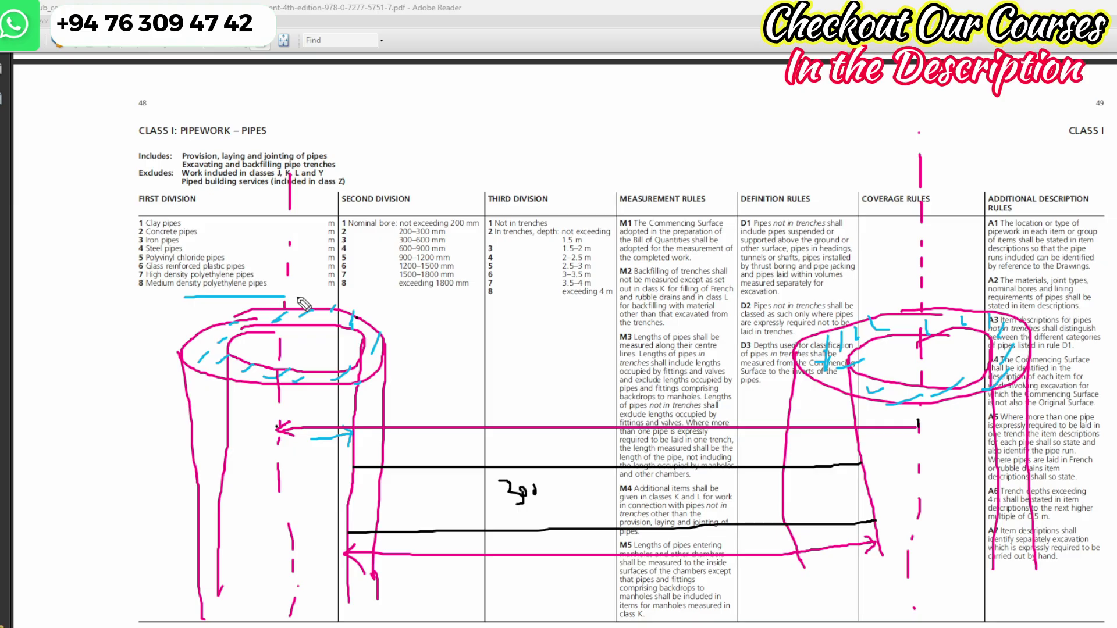
{"action": "left_click_drag", "start_coordinate": [298, 298], "coordinate": [378, 292]}
{"action": "mouse_move", "coordinate": [258, 262]}
{"action": "left_mouse_down"}
{"action": "mouse_move", "coordinate": [257, 276]}
{"action": "mouse_move", "coordinate": [284, 273]}
{"action": "mouse_move", "coordinate": [308, 245]}
{"action": "mouse_move", "coordinate": [319, 286]}
{"action": "left_mouse_up"}
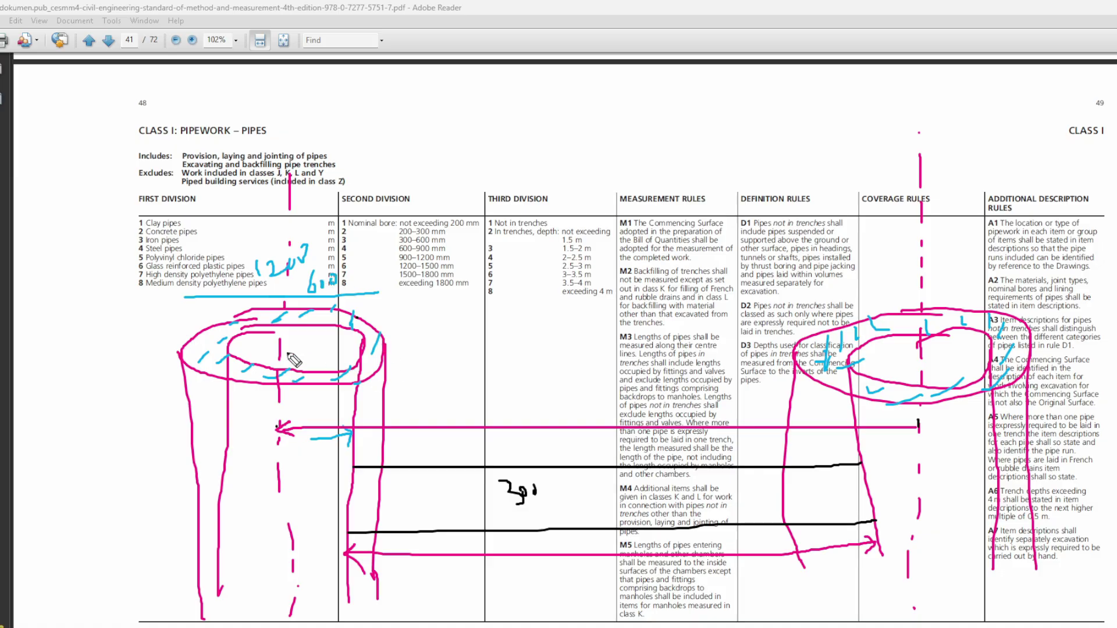
{"action": "left_click_drag", "start_coordinate": [361, 345], "coordinate": [385, 345]}
Look up the 300-400 mm pipe's manhole wall thickness in MH Dia.dwg and label the first manhole's wall 450
{"action": "left_click", "coordinate": [782, 618]}
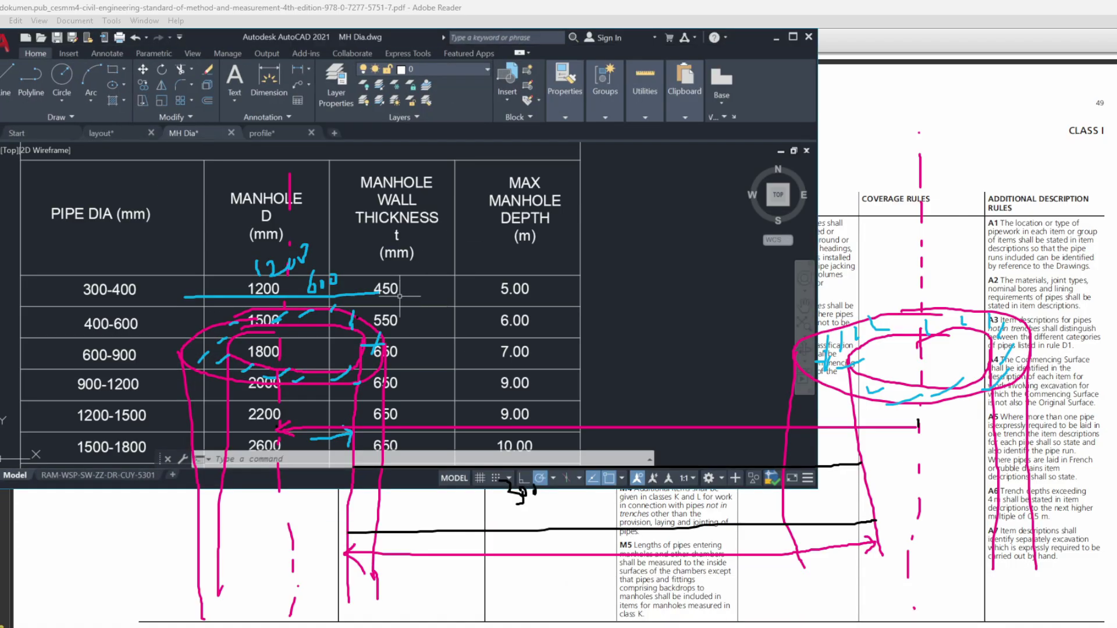
{"action": "left_click", "coordinate": [776, 37]}
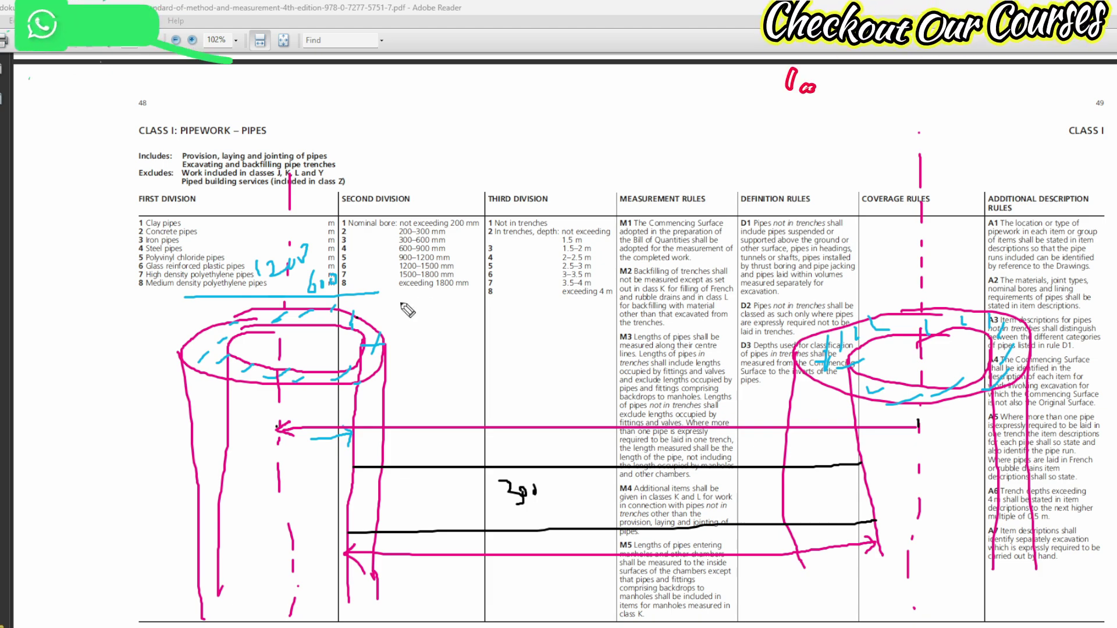
{"action": "mouse_move", "coordinate": [372, 340]}
{"action": "left_mouse_down"}
{"action": "mouse_move", "coordinate": [407, 314]}
{"action": "mouse_move", "coordinate": [440, 315]}
{"action": "mouse_move", "coordinate": [465, 294]}
{"action": "mouse_move", "coordinate": [466, 303]}
{"action": "left_mouse_up"}
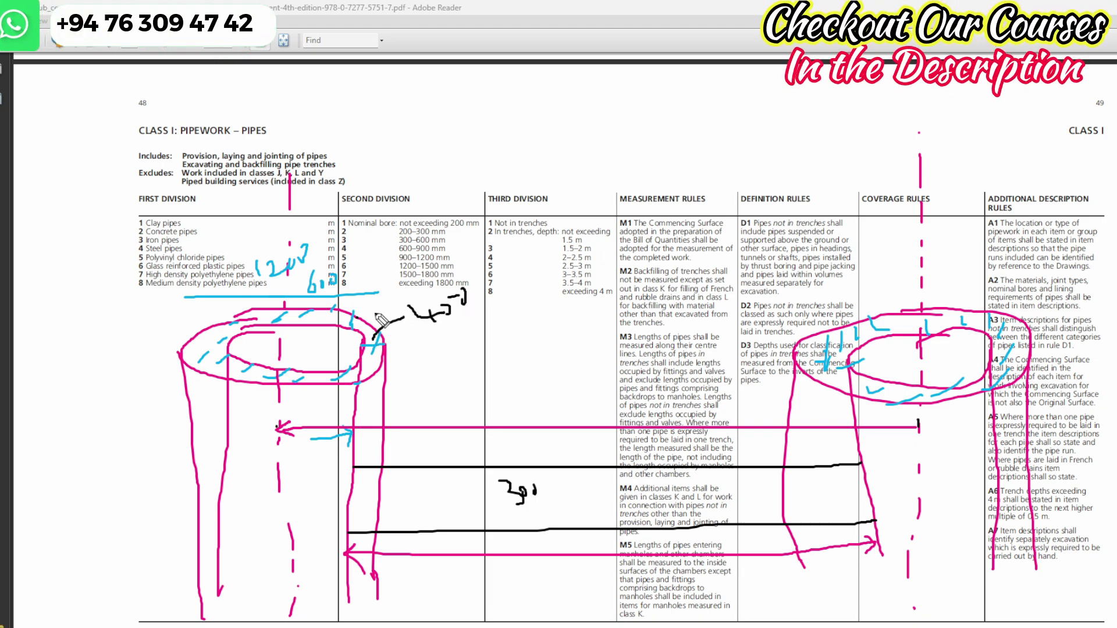
Mark the first manhole's centre-to-outer-face distance, dot the centre-to-inner-face distance, and underline the 600 and 450 labels
{"action": "mouse_move", "coordinate": [285, 305]}
{"action": "left_mouse_down"}
{"action": "mouse_move", "coordinate": [391, 306]}
{"action": "mouse_move", "coordinate": [384, 317]}
{"action": "left_mouse_up"}
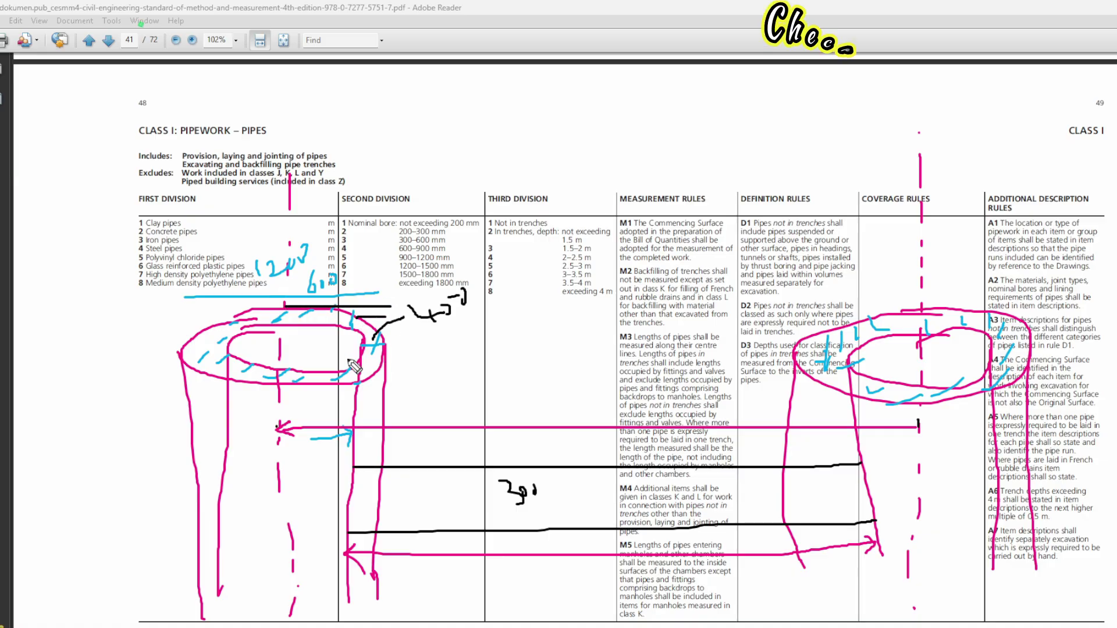
{"action": "left_click_drag", "start_coordinate": [283, 346], "coordinate": [349, 346]}
{"action": "left_click", "coordinate": [311, 347]}
{"action": "left_click_drag", "start_coordinate": [354, 346], "coordinate": [358, 345]}
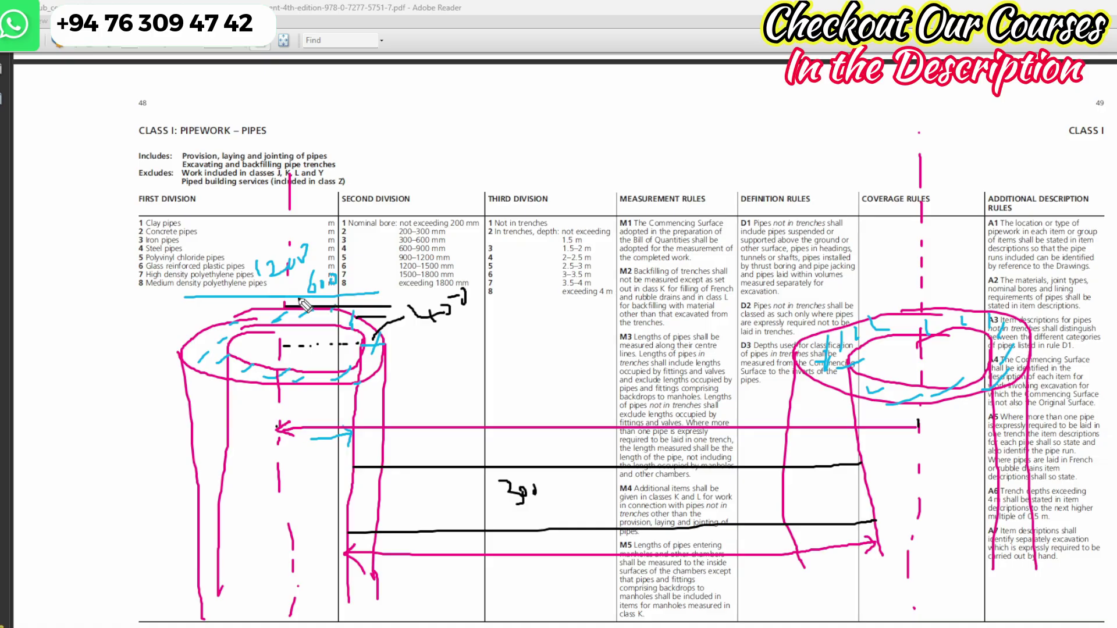
{"action": "left_click_drag", "start_coordinate": [320, 296], "coordinate": [359, 295]}
{"action": "left_click_drag", "start_coordinate": [428, 334], "coordinate": [494, 309]}
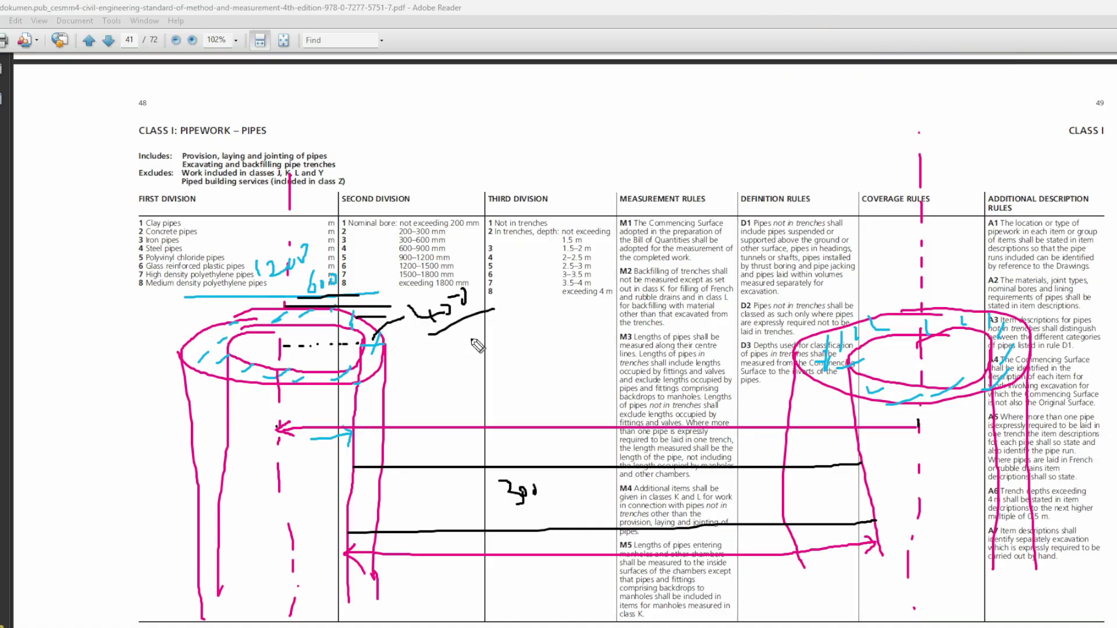
Write 150 as the centre-to-inner-face distance on the first manhole, and mark the same distance on the second
{"action": "mouse_move", "coordinate": [434, 206]}
{"action": "left_mouse_down"}
{"action": "mouse_move", "coordinate": [459, 226]}
{"action": "mouse_move", "coordinate": [472, 190]}
{"action": "left_mouse_up"}
{"action": "left_click_drag", "start_coordinate": [487, 194], "coordinate": [494, 195]}
{"action": "mouse_move", "coordinate": [310, 356]}
{"action": "left_mouse_down"}
{"action": "mouse_move", "coordinate": [329, 370]}
{"action": "mouse_move", "coordinate": [340, 352]}
{"action": "left_mouse_up"}
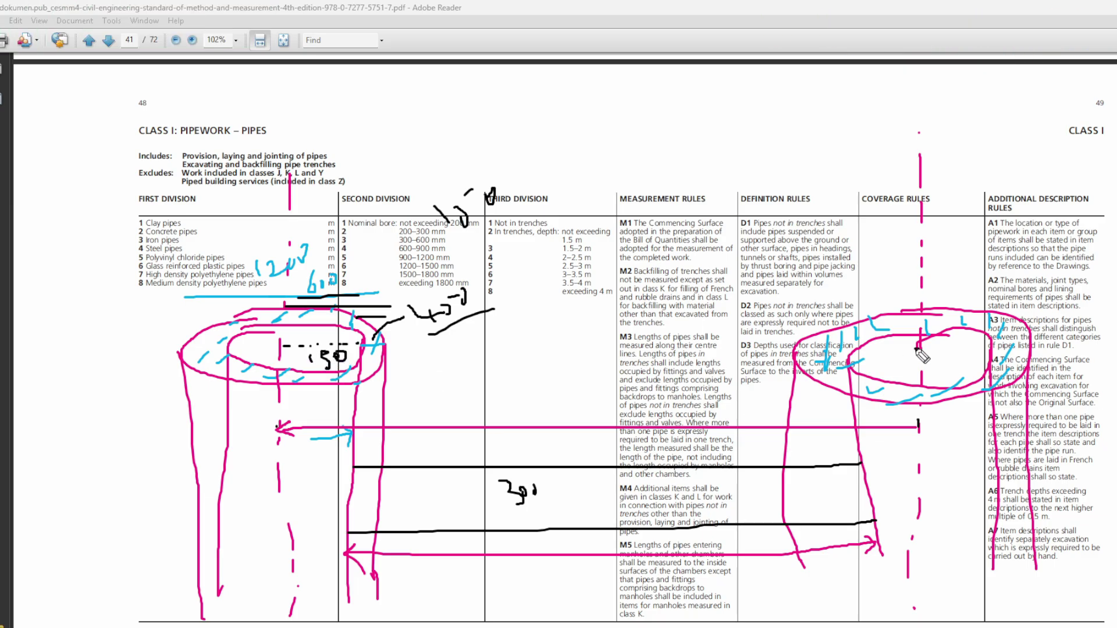
{"action": "mouse_move", "coordinate": [917, 351]}
{"action": "left_mouse_down"}
{"action": "mouse_move", "coordinate": [851, 349]}
{"action": "mouse_move", "coordinate": [875, 335]}
{"action": "mouse_move", "coordinate": [882, 310]}
{"action": "mouse_move", "coordinate": [893, 316]}
{"action": "left_mouse_up"}
Retrace the centre-to-centre length, mark the centre-to-inner-face deduction at both ends, and draw a line beside the 300 pipe label
{"action": "left_click_drag", "start_coordinate": [917, 411], "coordinate": [920, 445]}
{"action": "mouse_move", "coordinate": [283, 412]}
{"action": "left_mouse_down"}
{"action": "mouse_move", "coordinate": [283, 445]}
{"action": "mouse_move", "coordinate": [395, 428]}
{"action": "mouse_move", "coordinate": [919, 426]}
{"action": "mouse_move", "coordinate": [920, 445]}
{"action": "left_mouse_up"}
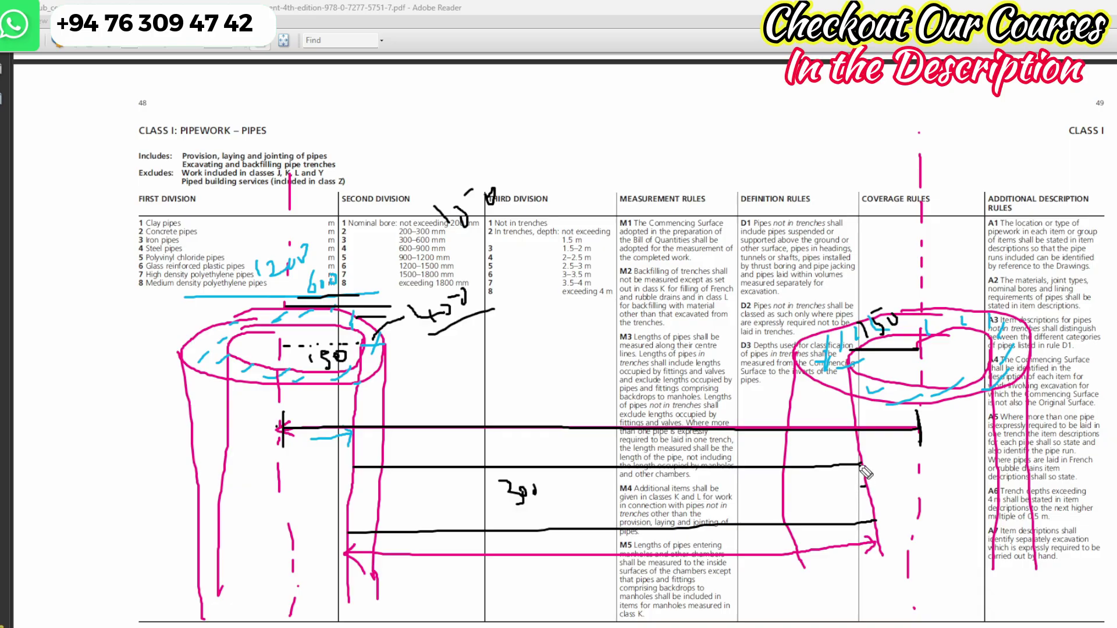
{"action": "mouse_move", "coordinate": [861, 463]}
{"action": "left_mouse_down"}
{"action": "mouse_move", "coordinate": [826, 460]}
{"action": "mouse_move", "coordinate": [925, 436]}
{"action": "left_mouse_up"}
{"action": "left_click_drag", "start_coordinate": [282, 445], "coordinate": [348, 438]}
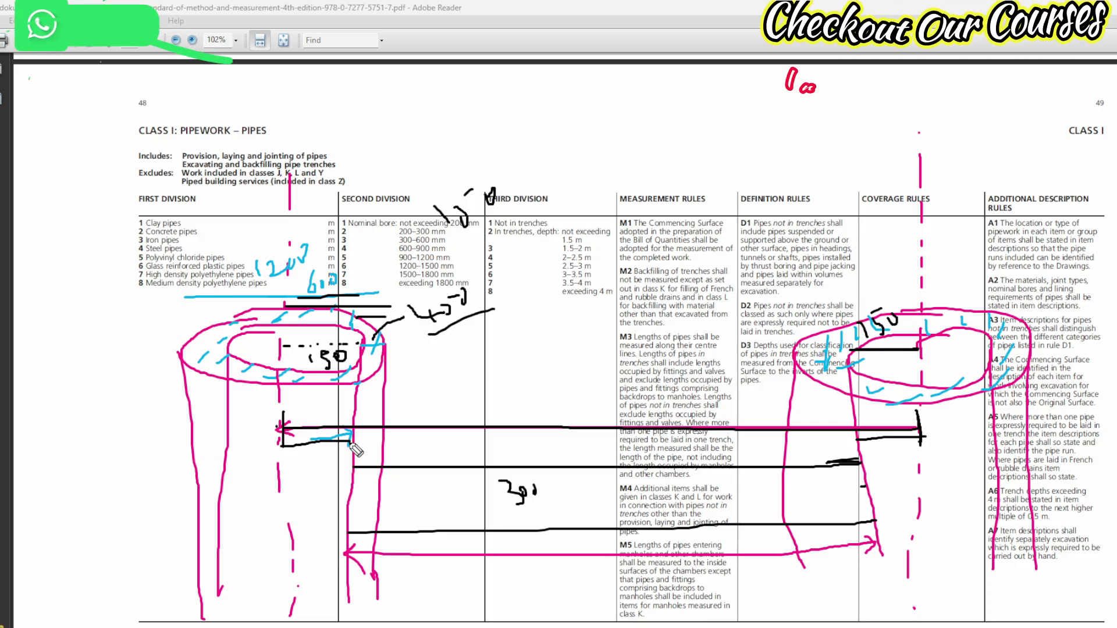
{"action": "left_click_drag", "start_coordinate": [551, 486], "coordinate": [691, 487]}
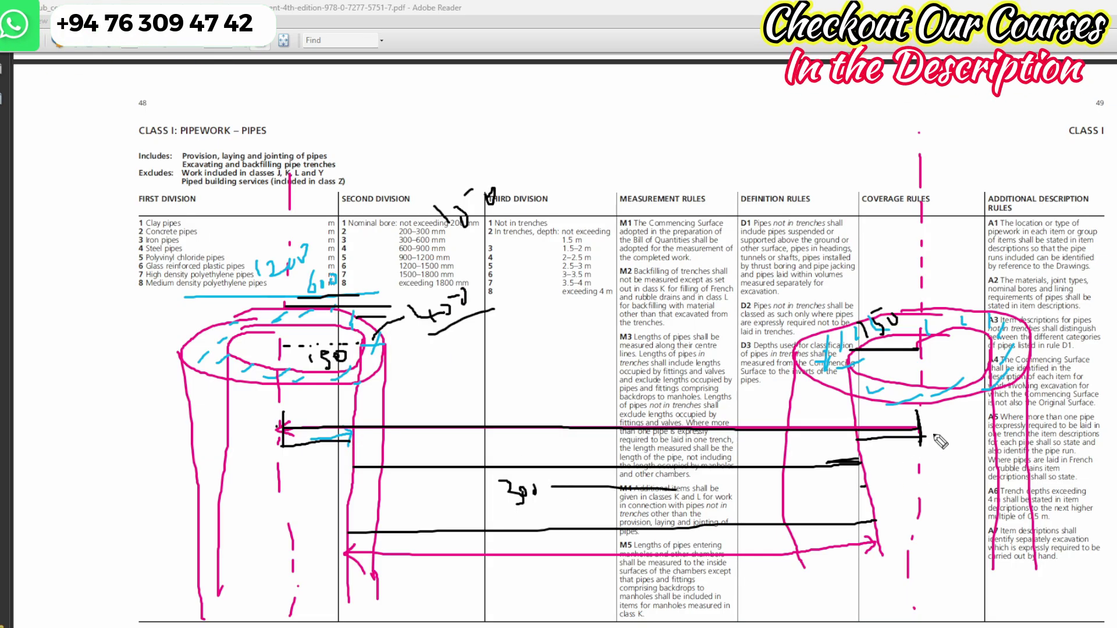
Circle the centre-to-inner-face deductions at both manholes and write 0.30 M as their combined length above the pipe
{"action": "mouse_move", "coordinate": [937, 437]}
{"action": "left_mouse_down"}
{"action": "mouse_move", "coordinate": [875, 451]}
{"action": "mouse_move", "coordinate": [846, 414]}
{"action": "mouse_move", "coordinate": [945, 446]}
{"action": "left_mouse_up"}
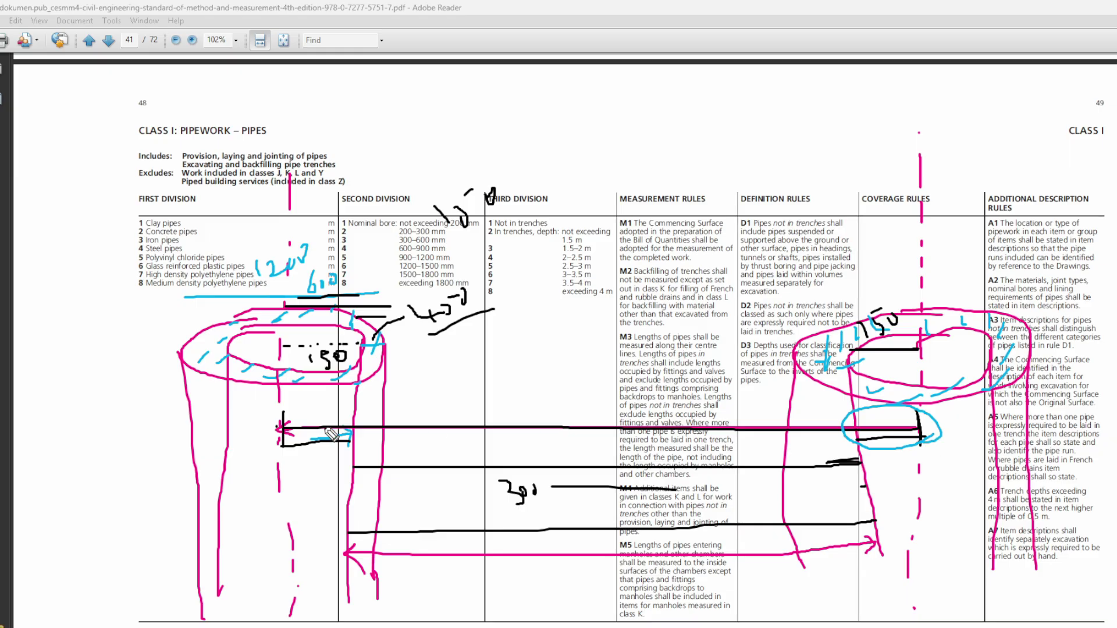
{"action": "mouse_move", "coordinate": [359, 436]}
{"action": "left_mouse_down"}
{"action": "mouse_move", "coordinate": [244, 428]}
{"action": "mouse_move", "coordinate": [364, 421]}
{"action": "mouse_move", "coordinate": [352, 448]}
{"action": "left_mouse_up"}
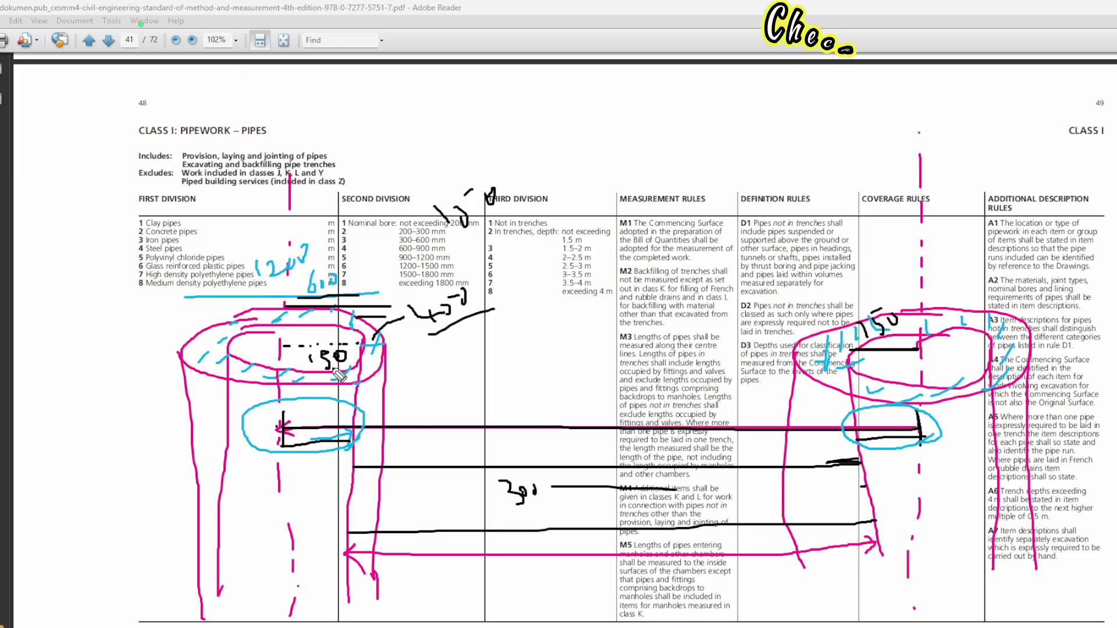
{"action": "mouse_move", "coordinate": [427, 383]}
{"action": "left_mouse_down"}
{"action": "mouse_move", "coordinate": [430, 400]}
{"action": "mouse_move", "coordinate": [474, 388]}
{"action": "mouse_move", "coordinate": [477, 399]}
{"action": "mouse_move", "coordinate": [496, 384]}
{"action": "mouse_move", "coordinate": [472, 401]}
{"action": "mouse_move", "coordinate": [494, 378]}
{"action": "mouse_move", "coordinate": [491, 391]}
{"action": "mouse_move", "coordinate": [539, 385]}
{"action": "left_mouse_up"}
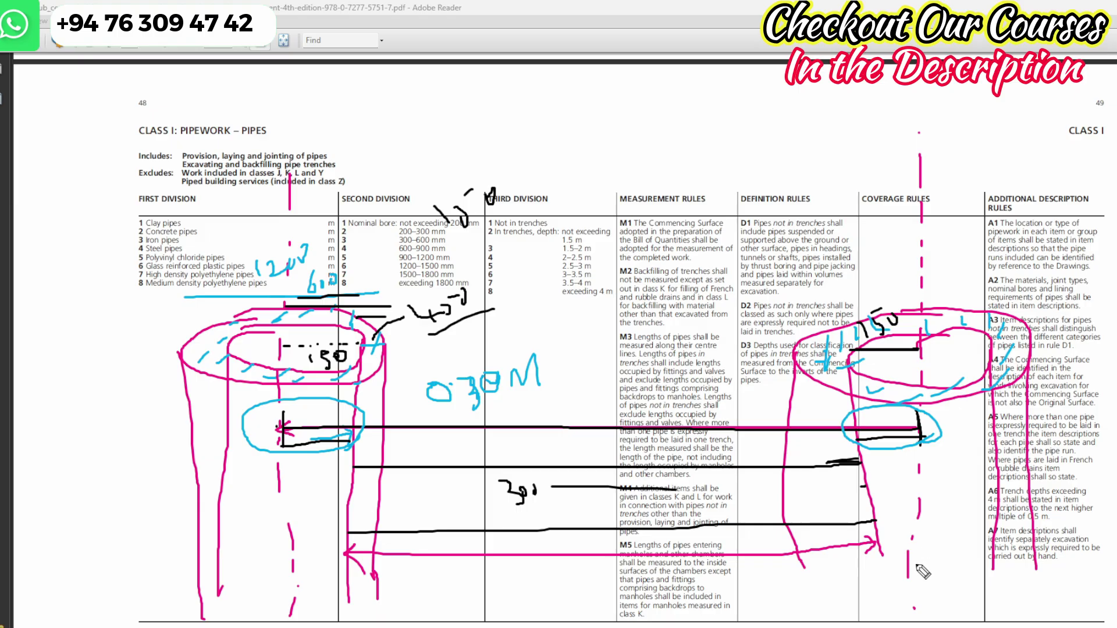
Switch to the BOQ workbook in Excel, clear the sketch, and select the net length cell of pipe MH-EP-A36 to MH-EP-A35
{"action": "mouse_move", "coordinate": [725, 627]}
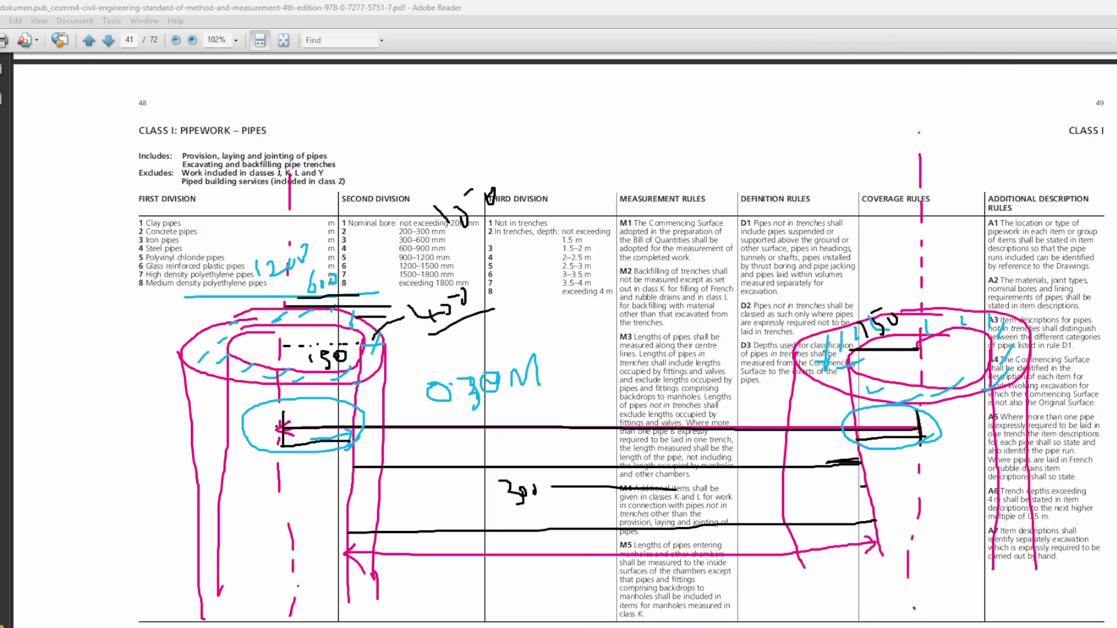
{"action": "left_click", "coordinate": [672, 615]}
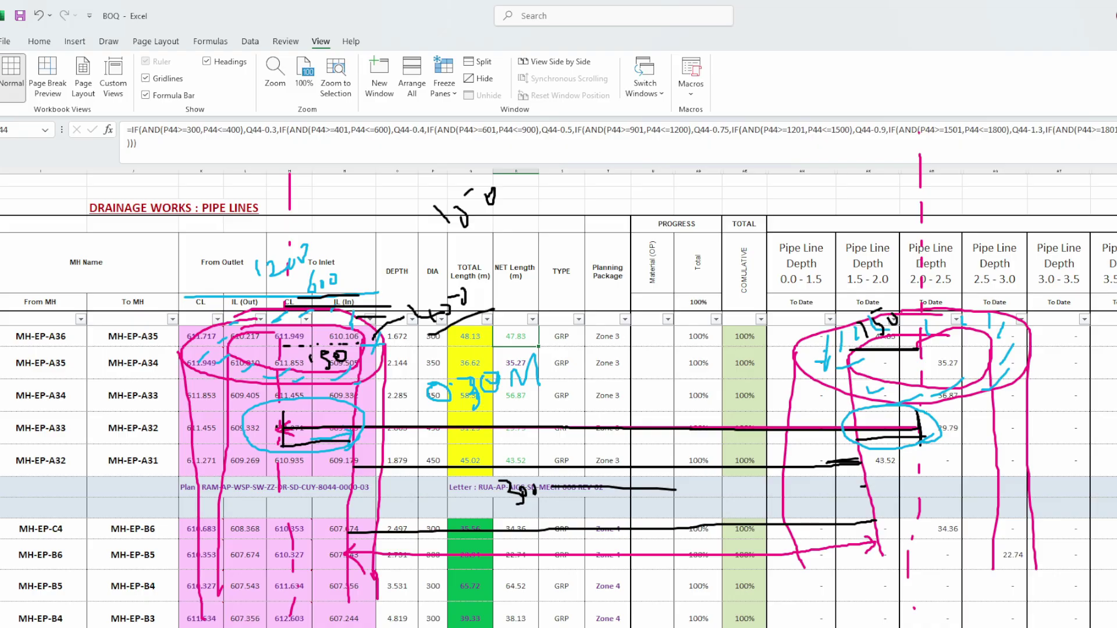
{"action": "key", "text": "Escape"}
{"action": "left_click", "coordinate": [516, 342]}
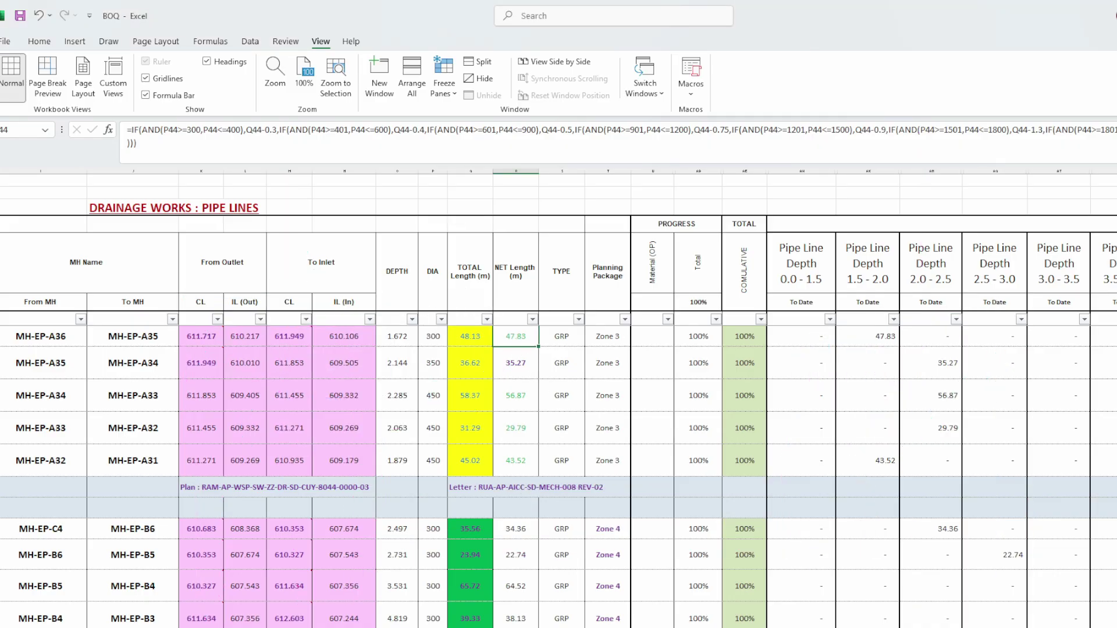
Underline IF, P44 and the 300 and 400 limits in the net length formula, and circle the DIA heading with a line above it
{"action": "key", "text": "ctrl+2"}
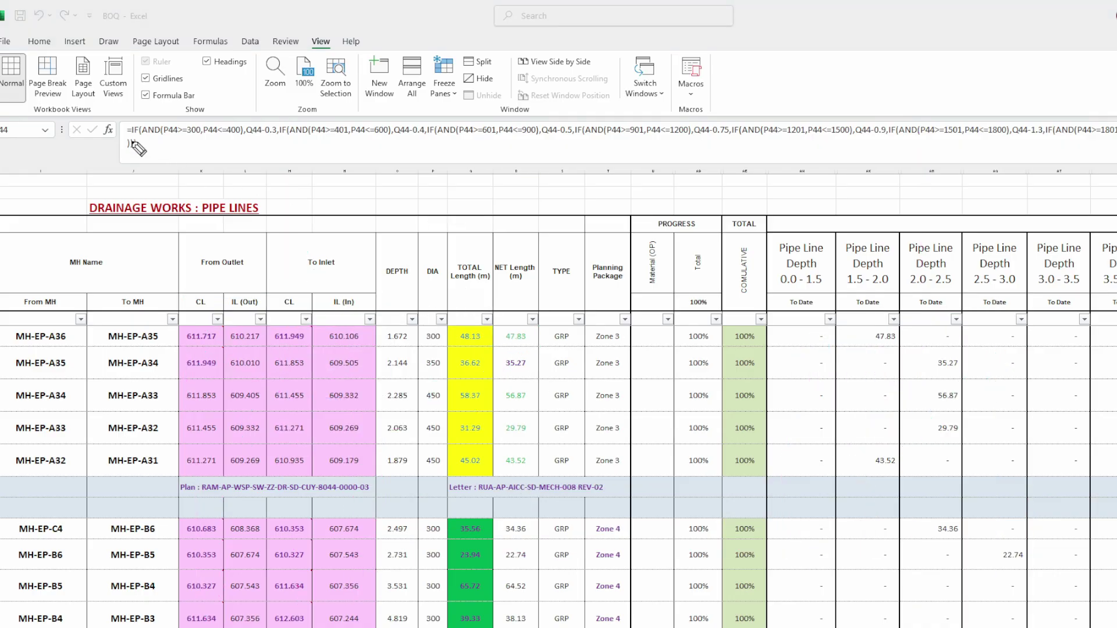
{"action": "left_click_drag", "start_coordinate": [126, 140], "coordinate": [136, 146]}
{"action": "left_click", "coordinate": [164, 136]}
{"action": "mouse_move", "coordinate": [433, 187]}
{"action": "left_mouse_down"}
{"action": "mouse_move", "coordinate": [437, 247]}
{"action": "mouse_move", "coordinate": [421, 285]}
{"action": "left_mouse_up"}
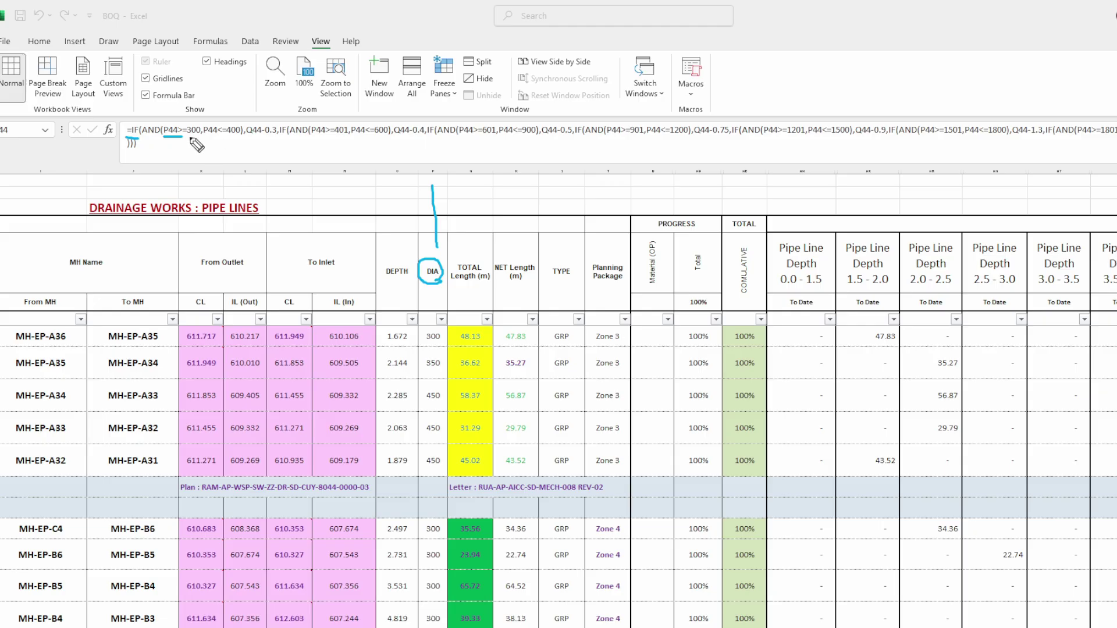
{"action": "left_click_drag", "start_coordinate": [188, 137], "coordinate": [204, 138]}
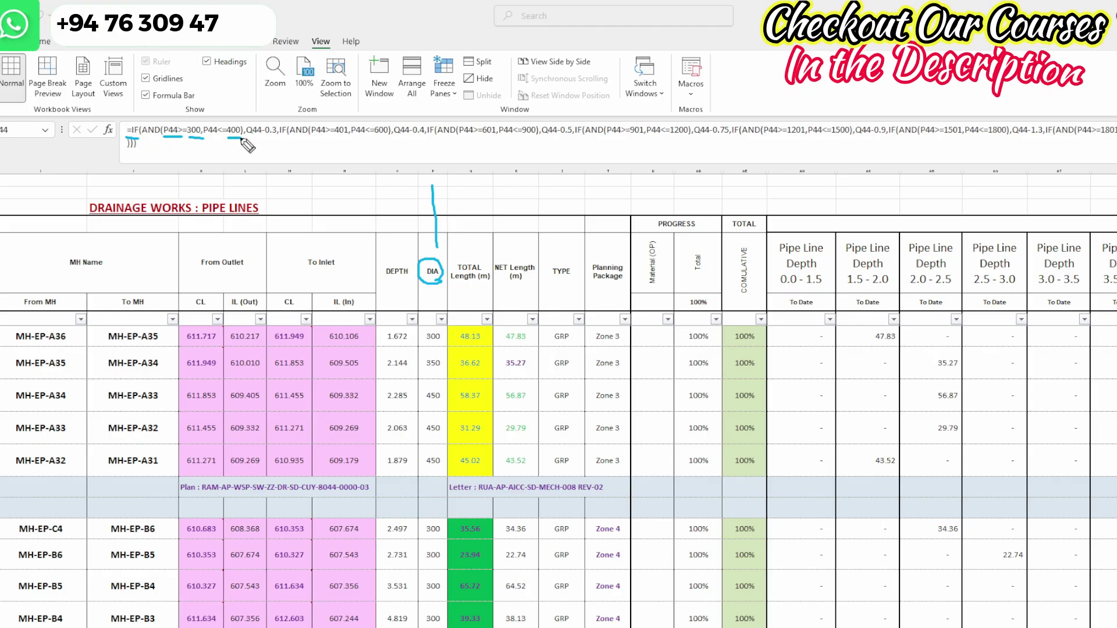
Underline Q44-0.3 in the formula, draw an arrow to the TOTAL Length heading, and circle the first pipe's total length
{"action": "left_click_drag", "start_coordinate": [248, 140], "coordinate": [268, 140]}
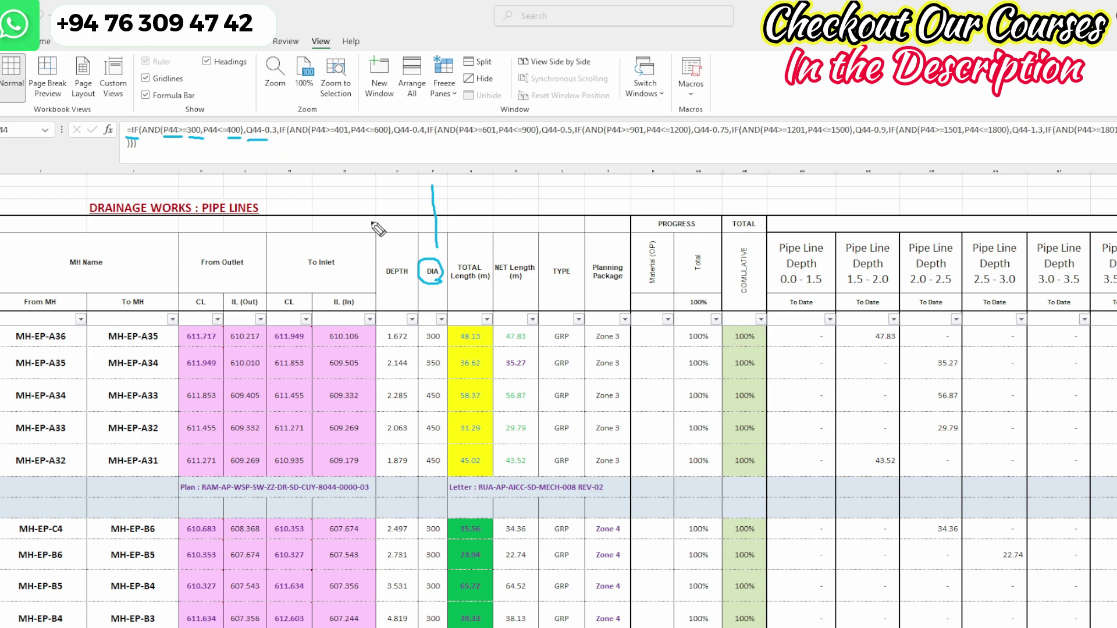
{"action": "mouse_move", "coordinate": [472, 181]}
{"action": "left_mouse_down"}
{"action": "mouse_move", "coordinate": [473, 256]}
{"action": "mouse_move", "coordinate": [459, 250]}
{"action": "left_mouse_up"}
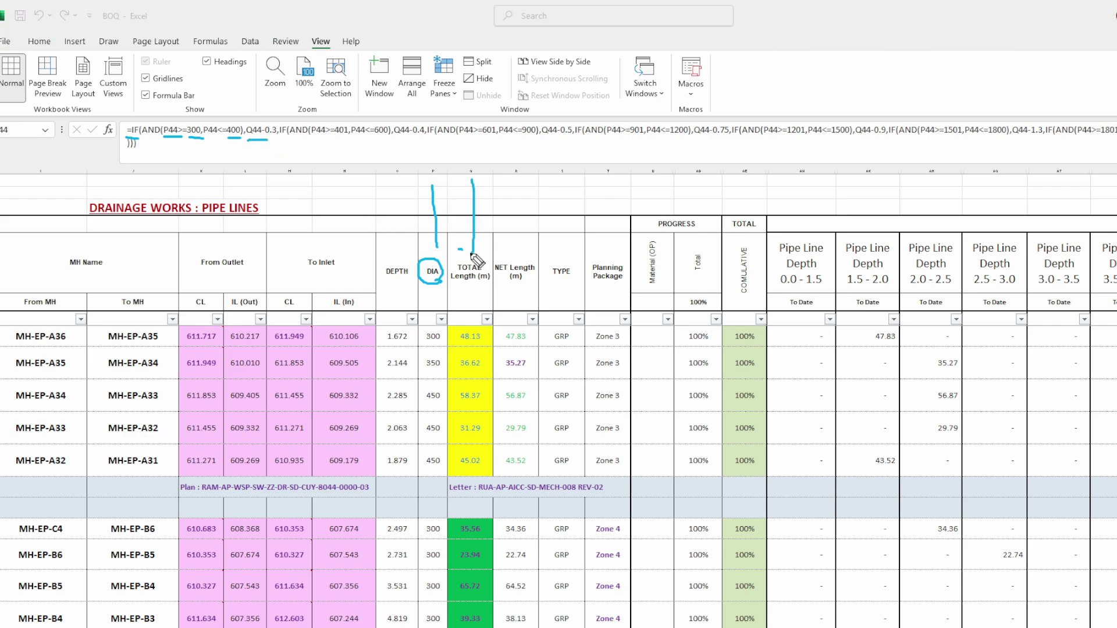
{"action": "mouse_move", "coordinate": [489, 342]}
{"action": "left_mouse_down"}
{"action": "mouse_move", "coordinate": [454, 352]}
{"action": "mouse_move", "coordinate": [482, 329]}
{"action": "mouse_move", "coordinate": [495, 352]}
{"action": "mouse_move", "coordinate": [480, 350]}
{"action": "left_mouse_up"}
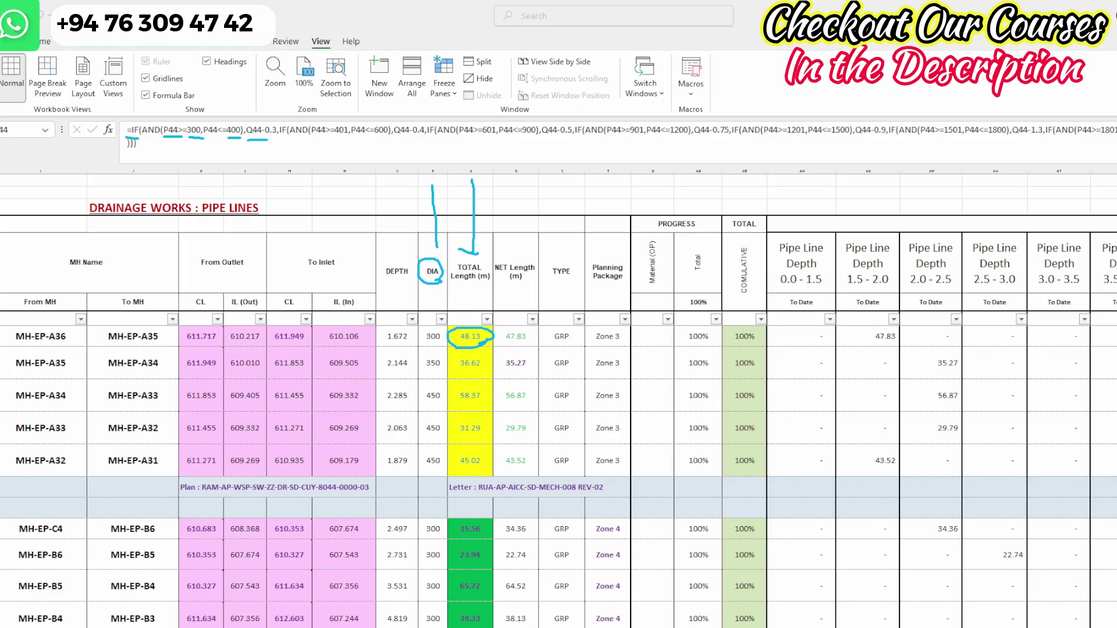
Look up the length and manhole positions of pipe MH-EP-A36 to MH-EP-A35 in profile.dwg, and return to the BOQ workbook
{"action": "mouse_move", "coordinate": [782, 626]}
{"action": "left_click", "coordinate": [923, 619]}
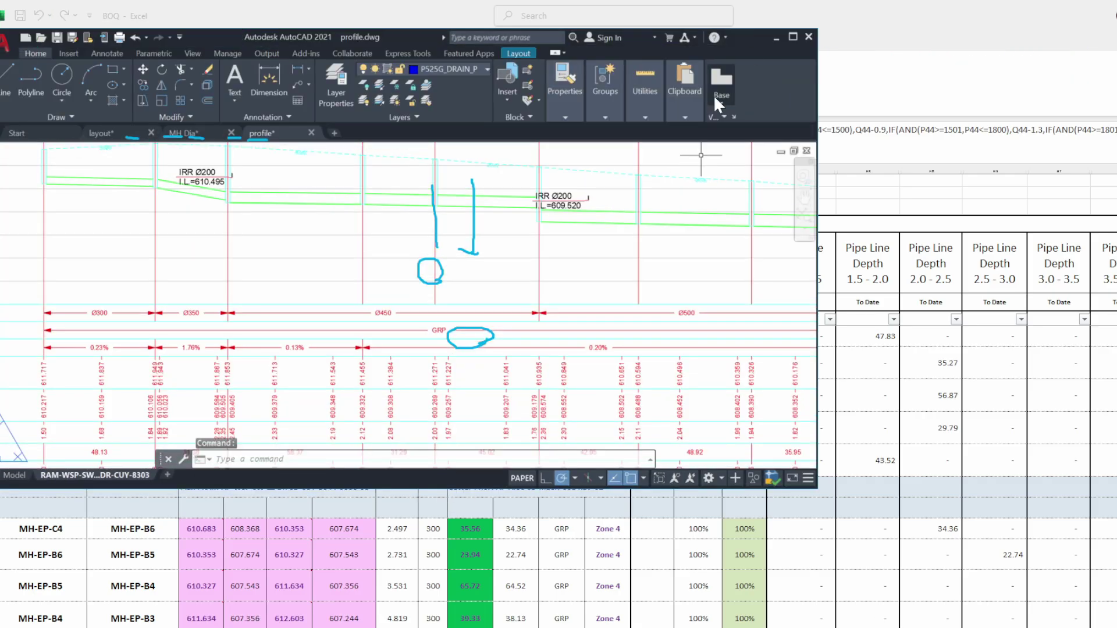
{"action": "left_click", "coordinate": [792, 37]}
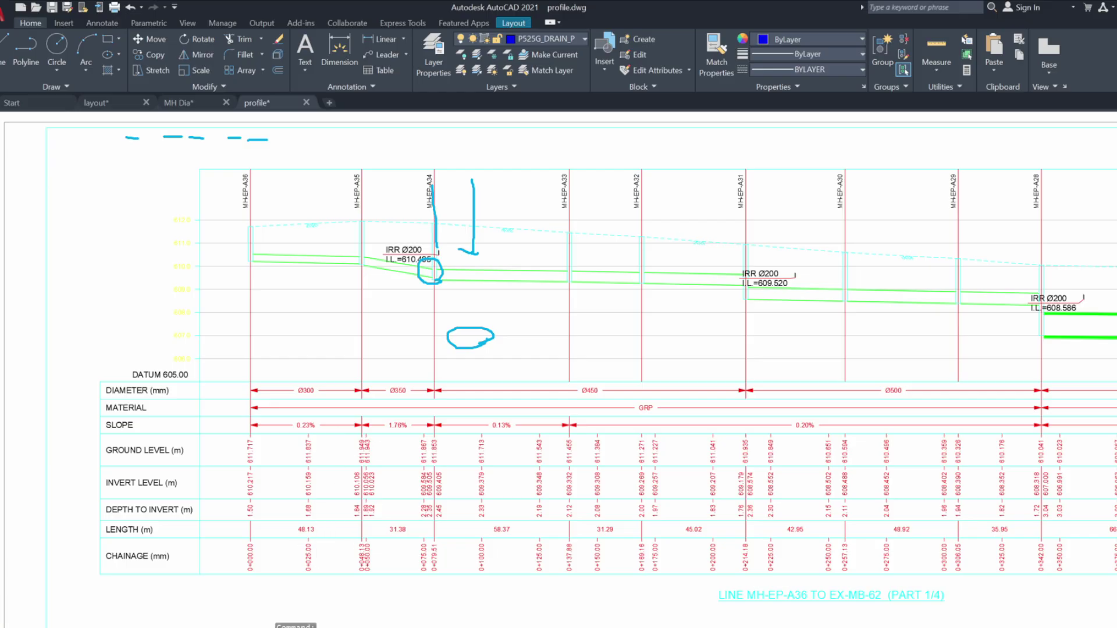
{"action": "scroll", "coordinate": [229, 481], "scroll_direction": "up", "scroll_amount": 5}
{"action": "scroll", "coordinate": [230, 481], "scroll_direction": "down", "scroll_amount": 6}
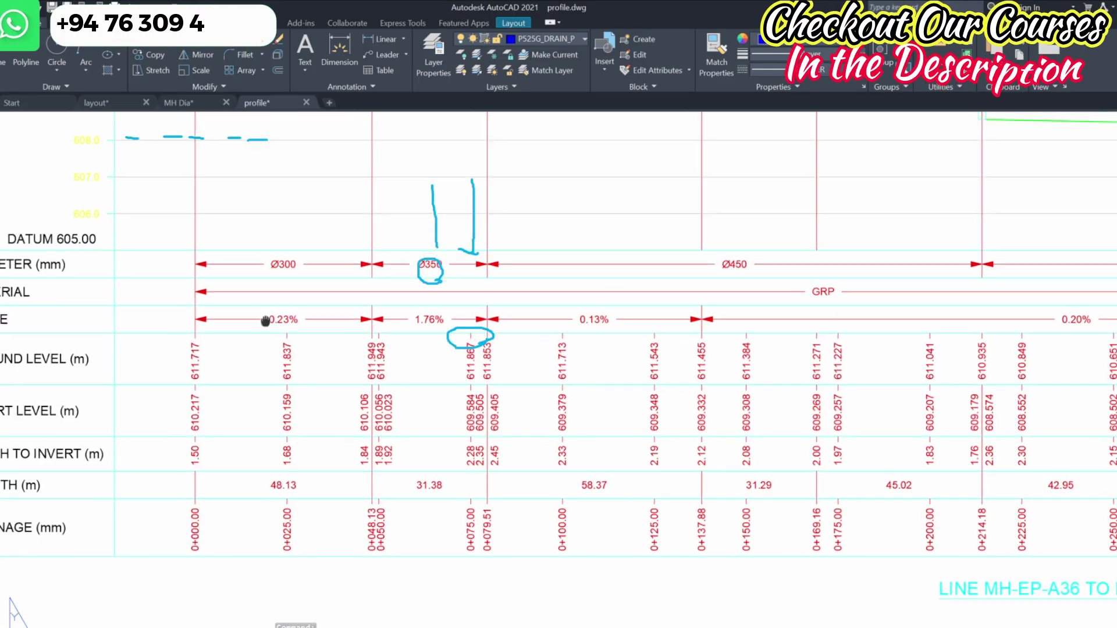
{"action": "scroll", "coordinate": [473, 391], "scroll_direction": "up", "scroll_amount": 2}
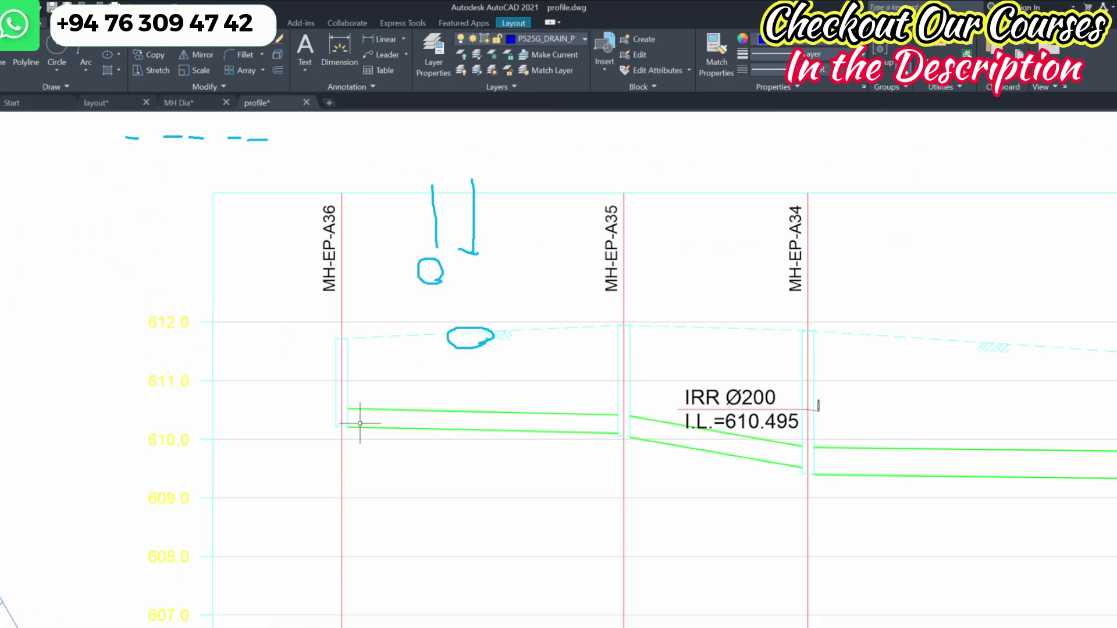
{"action": "key", "text": "alt+Tab"}
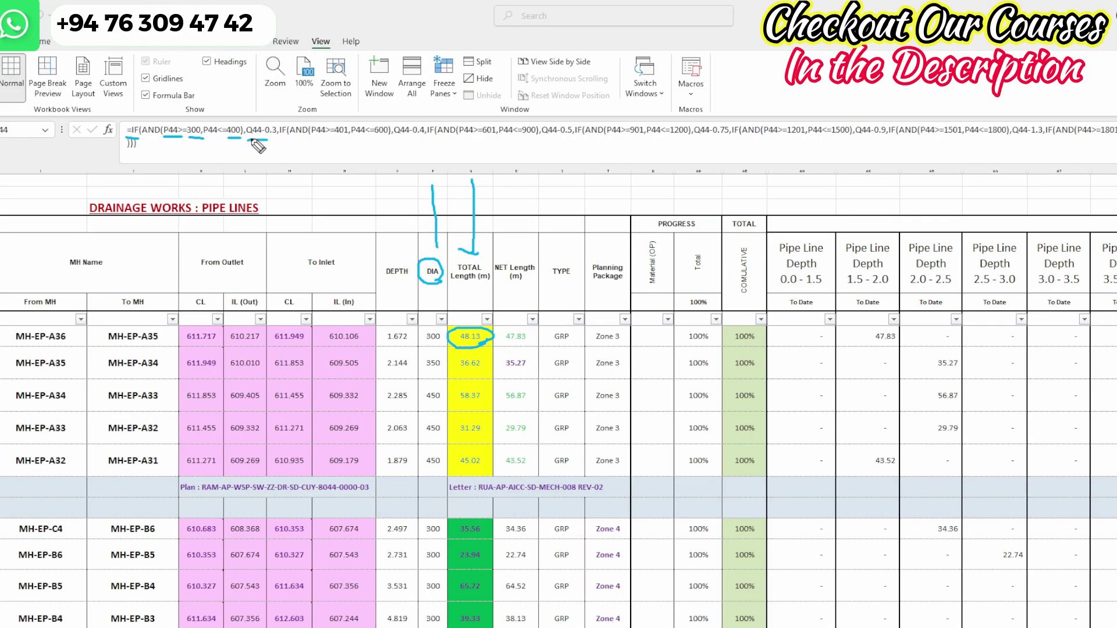
Mark the formula's 0.3 deduction with an arrow, circle its P44>=300,P44<=400 condition, and circle the first pipe's total length again
{"action": "left_click_drag", "start_coordinate": [273, 141], "coordinate": [298, 180]}
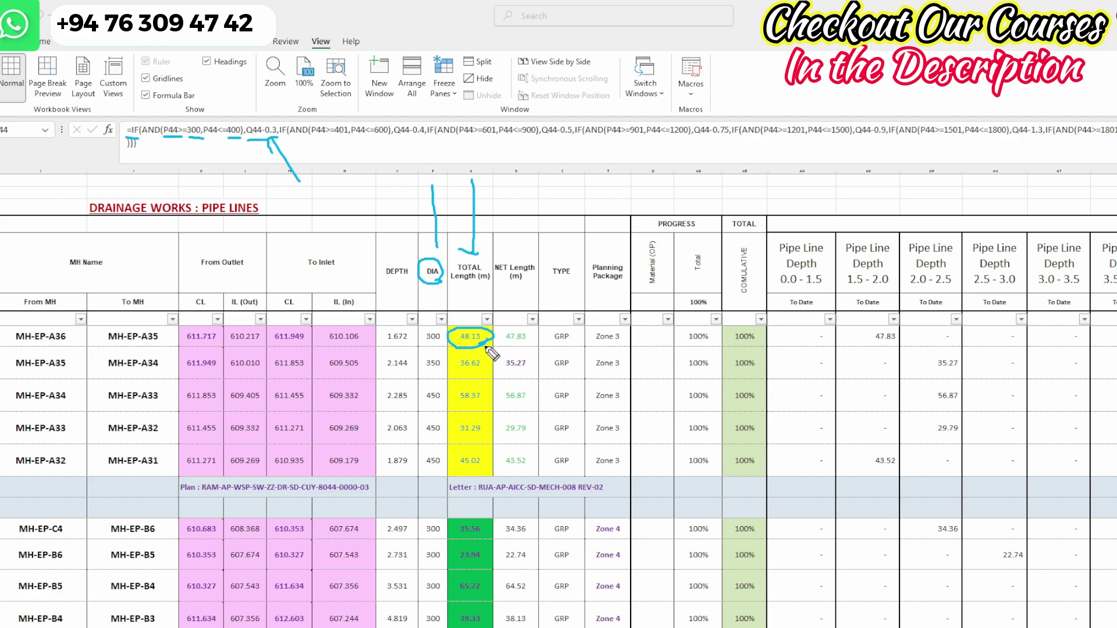
{"action": "mouse_move", "coordinate": [488, 347]}
{"action": "left_mouse_down"}
{"action": "mouse_move", "coordinate": [445, 343]}
{"action": "mouse_move", "coordinate": [499, 328]}
{"action": "mouse_move", "coordinate": [485, 356]}
{"action": "mouse_move", "coordinate": [442, 349]}
{"action": "mouse_move", "coordinate": [494, 323]}
{"action": "mouse_move", "coordinate": [493, 351]}
{"action": "left_mouse_up"}
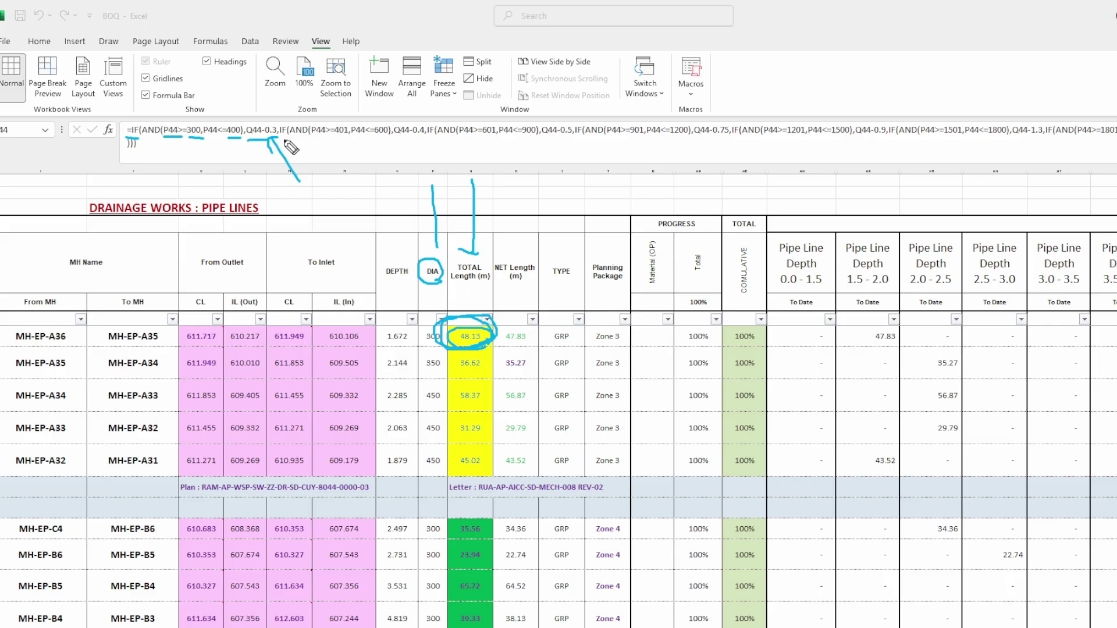
{"action": "left_click_drag", "start_coordinate": [541, 150], "coordinate": [546, 210]}
{"action": "left_click_drag", "start_coordinate": [581, 141], "coordinate": [605, 209]}
{"action": "left_click_drag", "start_coordinate": [562, 173], "coordinate": [580, 173]}
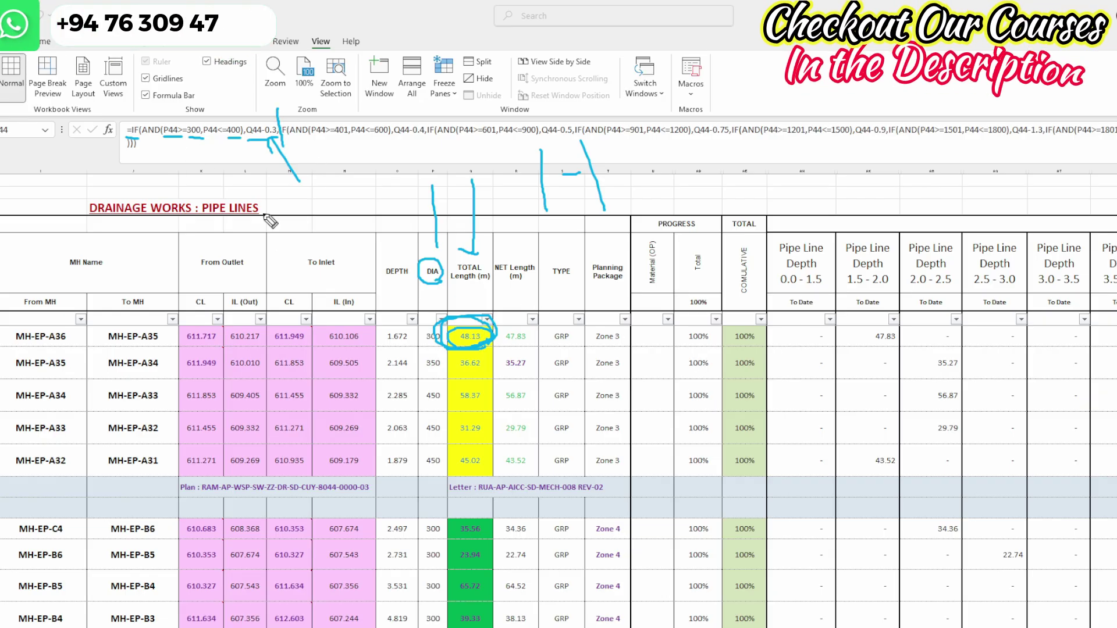
{"action": "mouse_move", "coordinate": [185, 144]}
{"action": "left_mouse_down"}
{"action": "mouse_move", "coordinate": [248, 138]}
{"action": "mouse_move", "coordinate": [249, 119]}
{"action": "mouse_move", "coordinate": [178, 117]}
{"action": "left_mouse_up"}
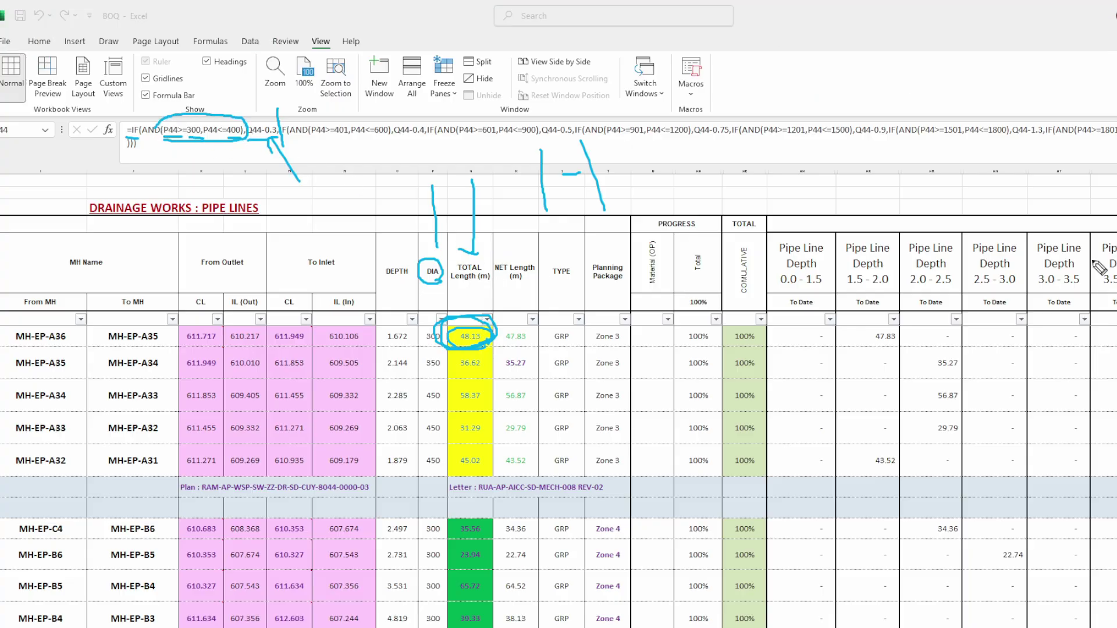
{"action": "left_click_drag", "start_coordinate": [467, 285], "coordinate": [486, 282]}
Clear the annotations, mark the DIA heading, and underline the 401 and 600 limits in the formula
{"action": "key", "text": "ctrl+shift+7"}
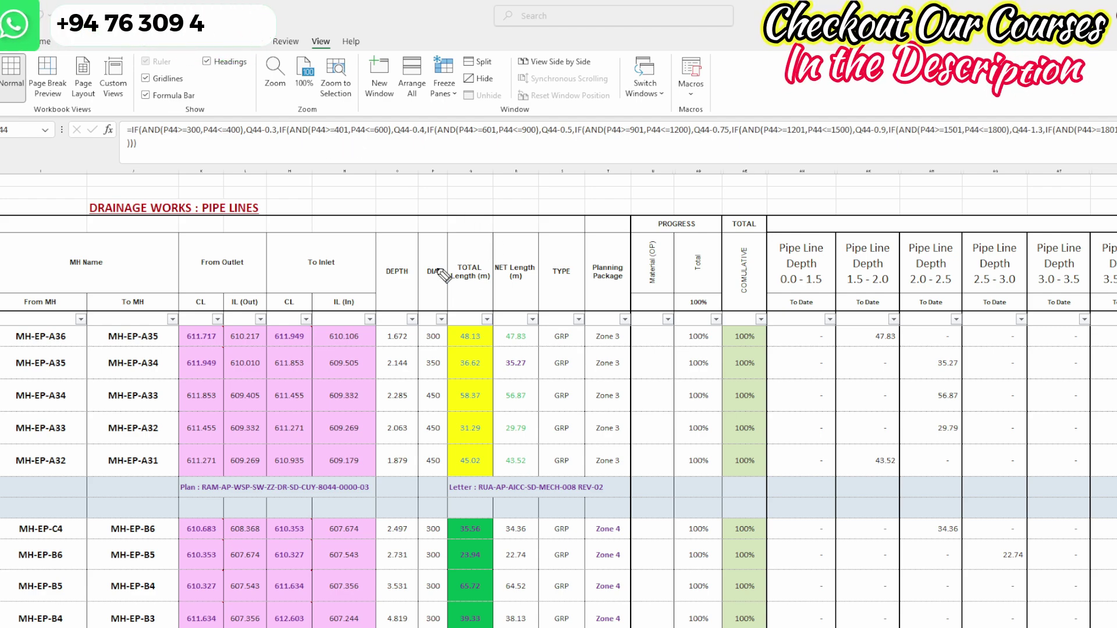
{"action": "left_click_drag", "start_coordinate": [420, 251], "coordinate": [433, 282]}
{"action": "left_click_drag", "start_coordinate": [330, 139], "coordinate": [394, 138]}
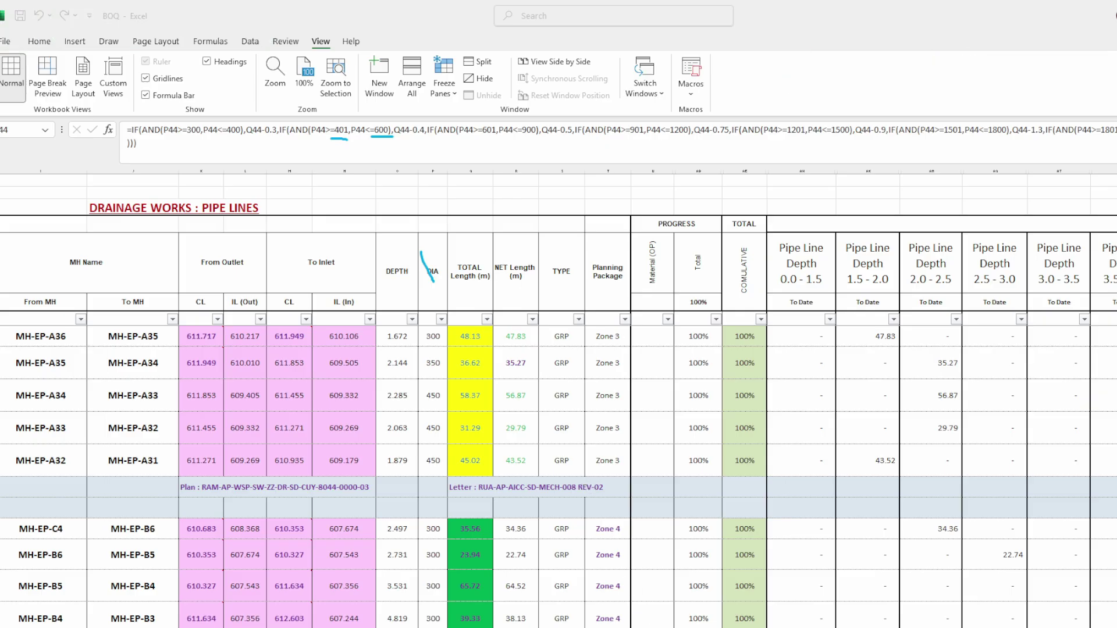
Look up the 400-600 pipe row in MH Dia.dwg, underlining its manhole diameter 1500 and wall thickness 550
{"action": "mouse_move", "coordinate": [672, 626]}
{"action": "left_click", "coordinate": [783, 608]}
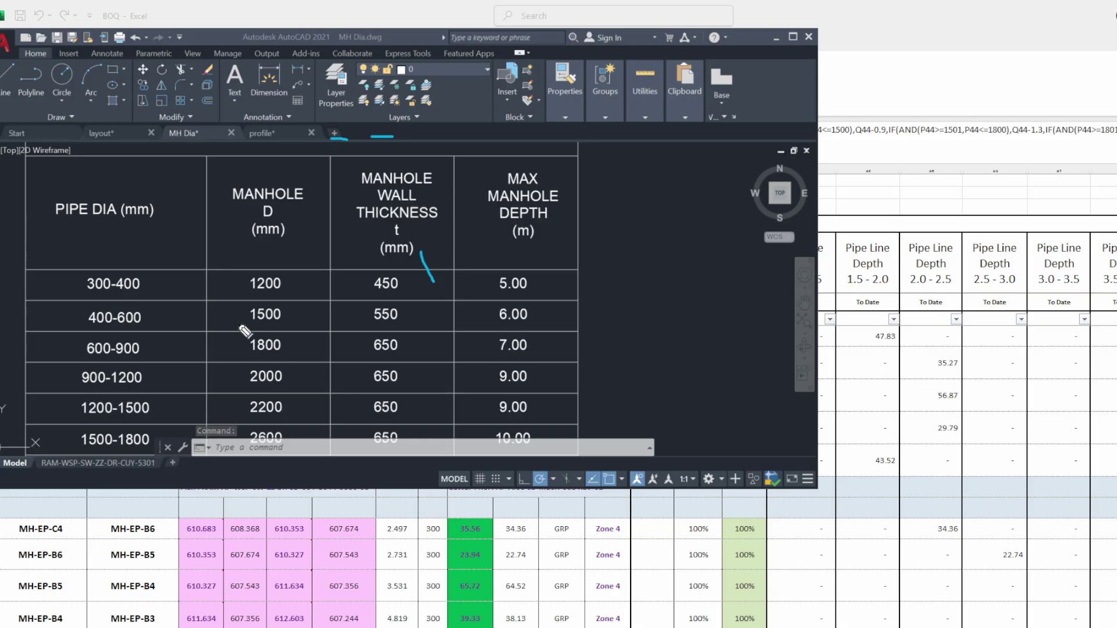
{"action": "left_click_drag", "start_coordinate": [240, 324], "coordinate": [410, 328]}
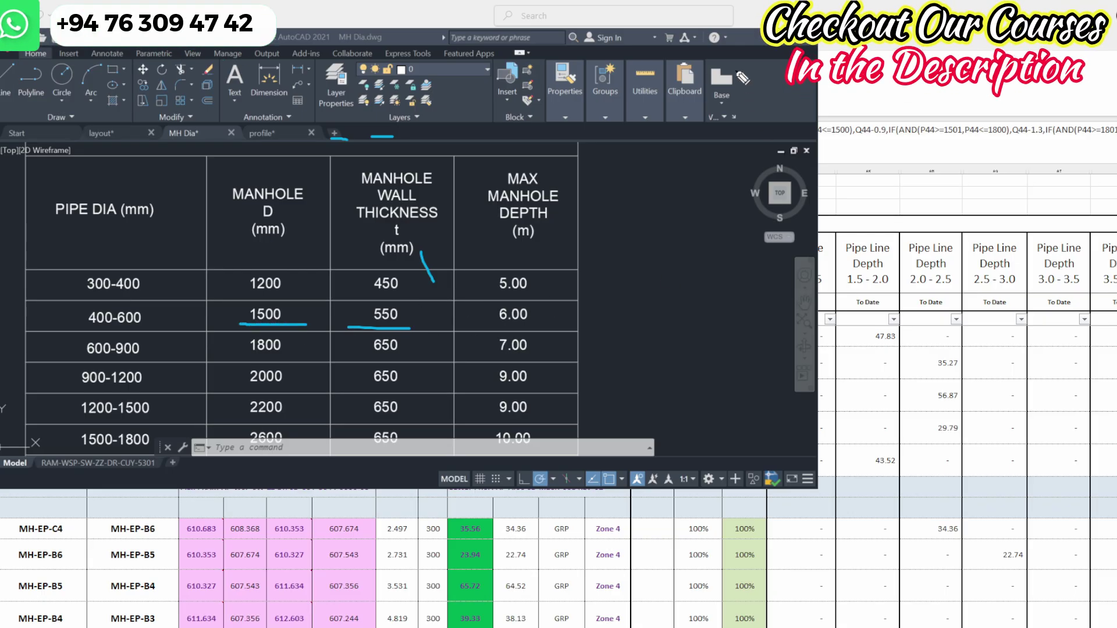
{"action": "left_click", "coordinate": [770, 39]}
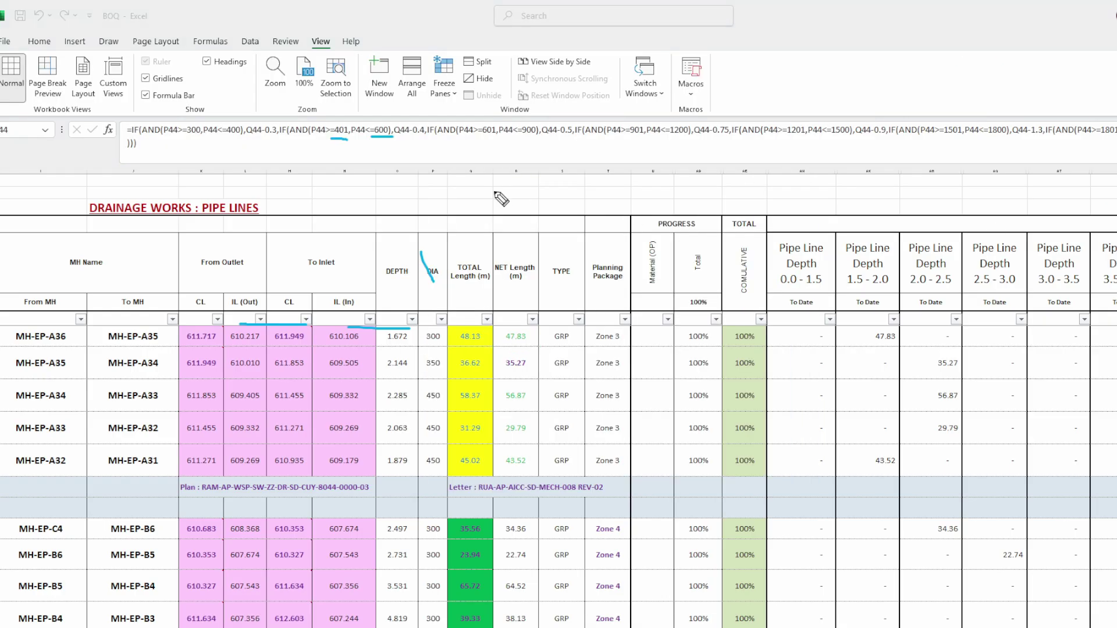
Draw a line from the 0.3 deduction and underline the 0.4 deduction with its 401-600 diameter condition
{"action": "left_click_drag", "start_coordinate": [272, 138], "coordinate": [303, 180]}
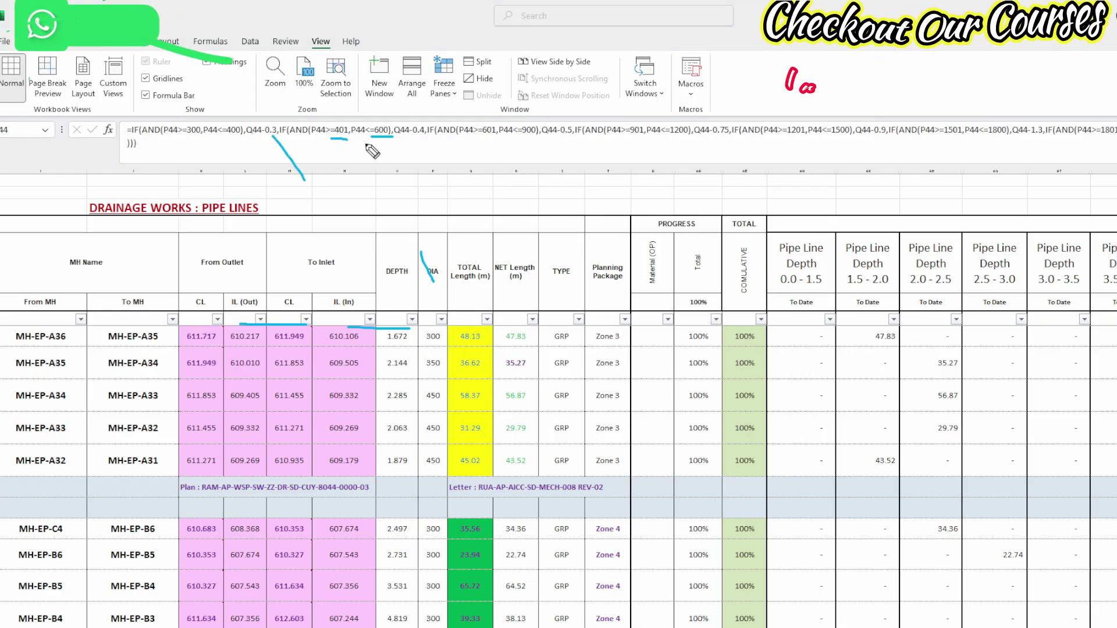
{"action": "left_click_drag", "start_coordinate": [415, 138], "coordinate": [426, 137]}
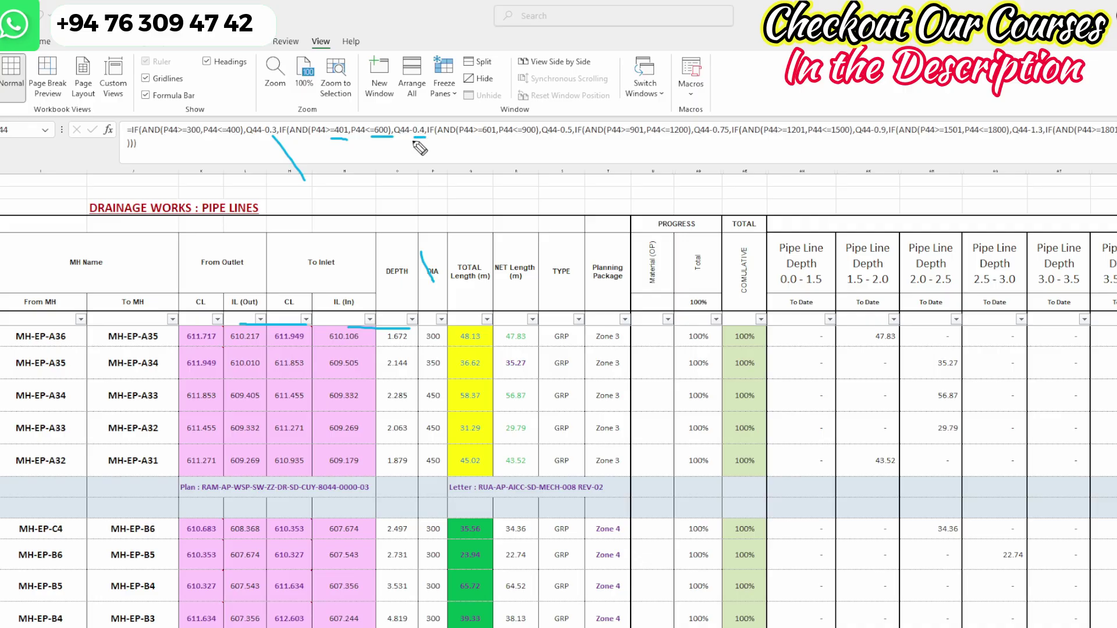
{"action": "left_click_drag", "start_coordinate": [314, 142], "coordinate": [385, 142]}
Underline the 601-900 and 901-1200 conditions, draw lines from their 0.5 and 0.75 deductions, and sweep a curve beneath the formula branches
{"action": "mouse_move", "coordinate": [479, 139]}
{"action": "left_mouse_down"}
{"action": "mouse_move", "coordinate": [532, 142]}
{"action": "mouse_move", "coordinate": [581, 178]}
{"action": "left_mouse_up"}
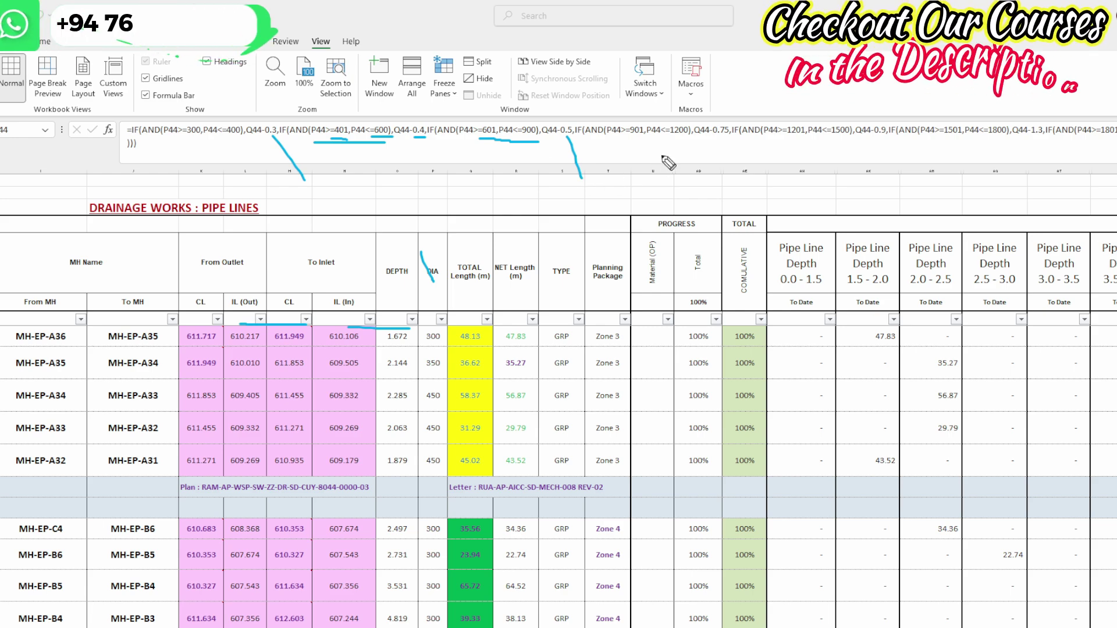
{"action": "left_click_drag", "start_coordinate": [629, 143], "coordinate": [686, 145]}
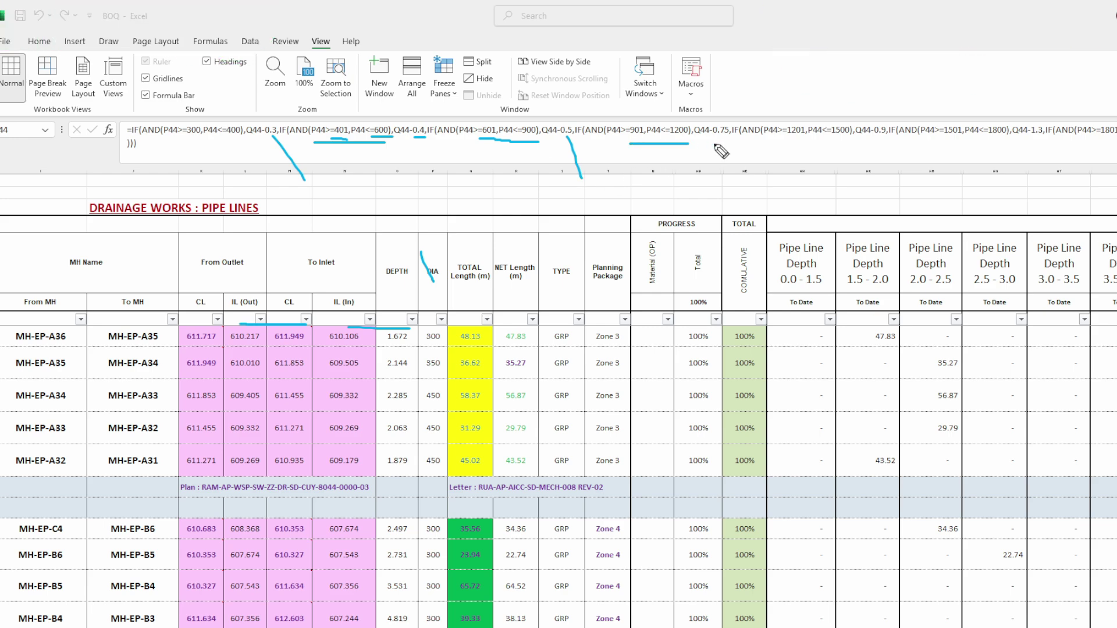
{"action": "left_click_drag", "start_coordinate": [725, 139], "coordinate": [739, 186]}
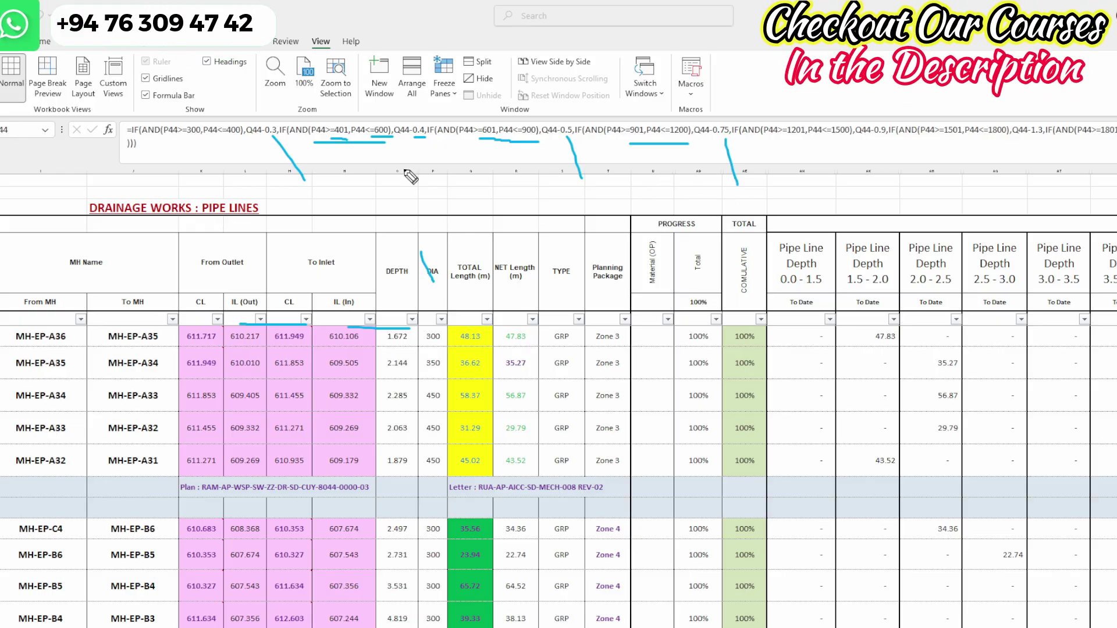
{"action": "left_click_drag", "start_coordinate": [278, 146], "coordinate": [693, 145]}
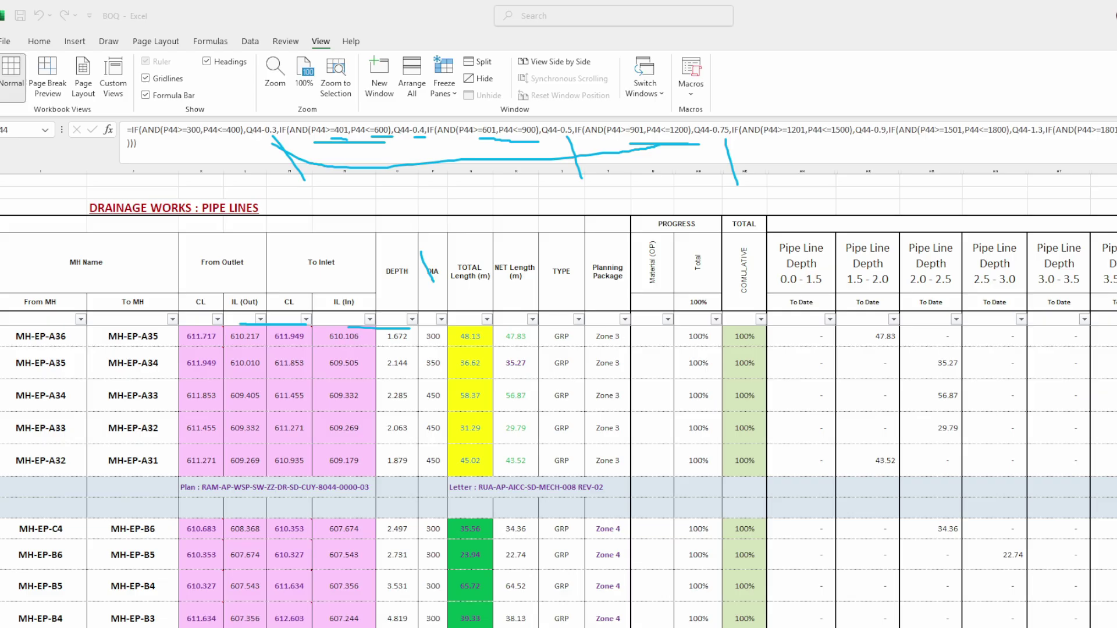
Clear the formula annotations and select cell W46, the depth-band formula for depths above 3.5 up to 4 m
{"action": "key", "text": "e"}
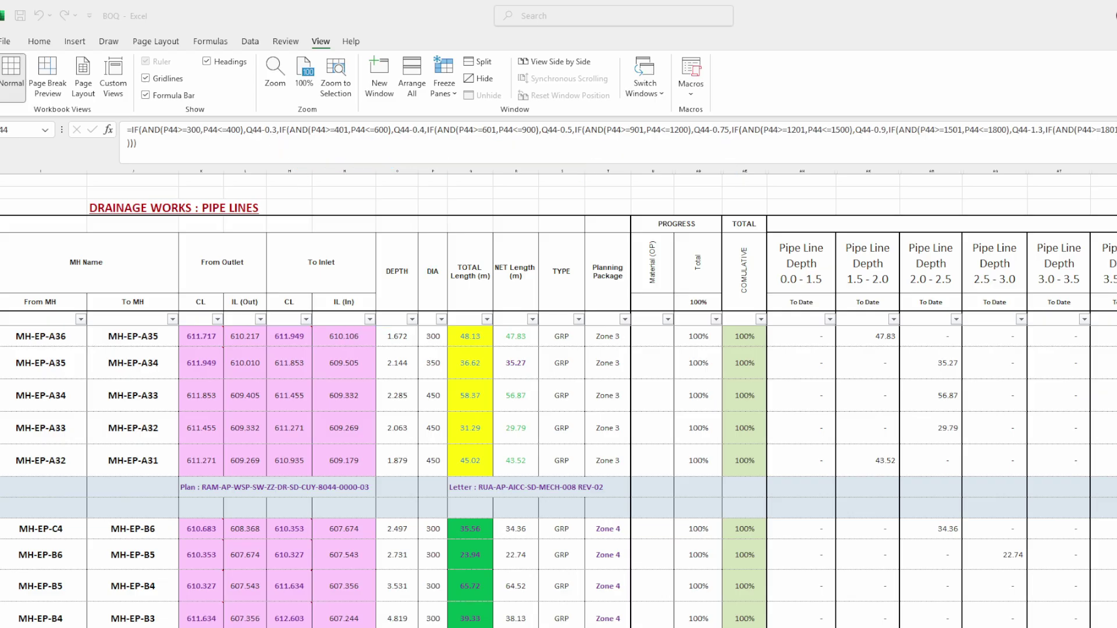
{"action": "key", "text": "Escape"}
{"action": "left_click", "coordinate": [509, 339]}
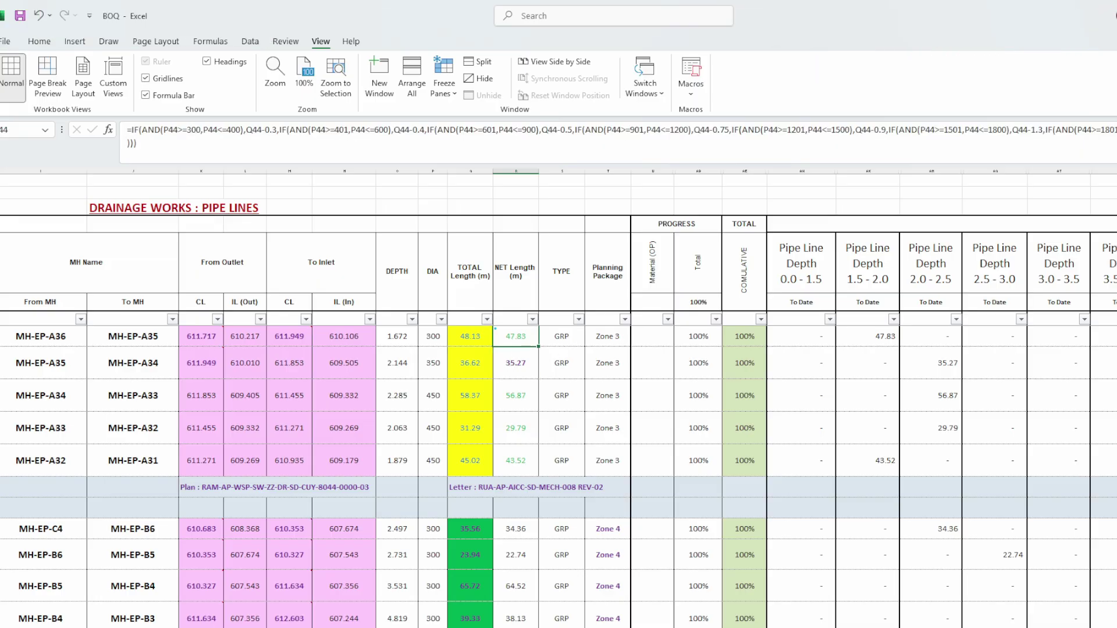
{"action": "left_click", "coordinate": [1114, 401]}
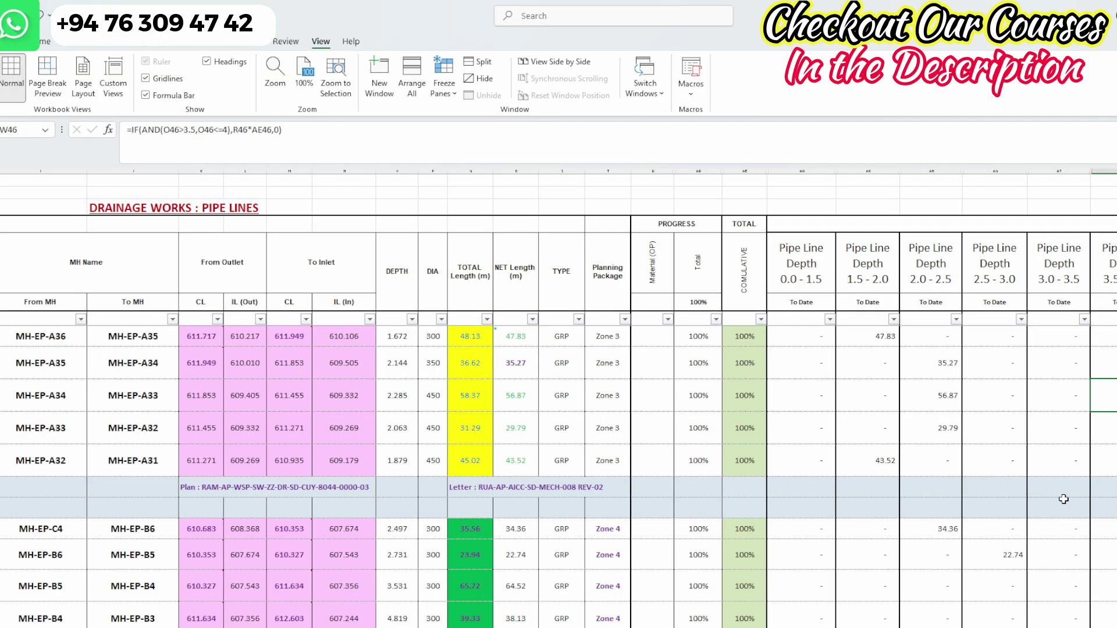
Go through the pipe line depth headers, selecting the 0.0 - 1.5, 1.5 - 2.0 and 2.5 - 3.0 bands in turn
{"action": "left_click", "coordinate": [815, 249]}
{"action": "left_click", "coordinate": [853, 274]}
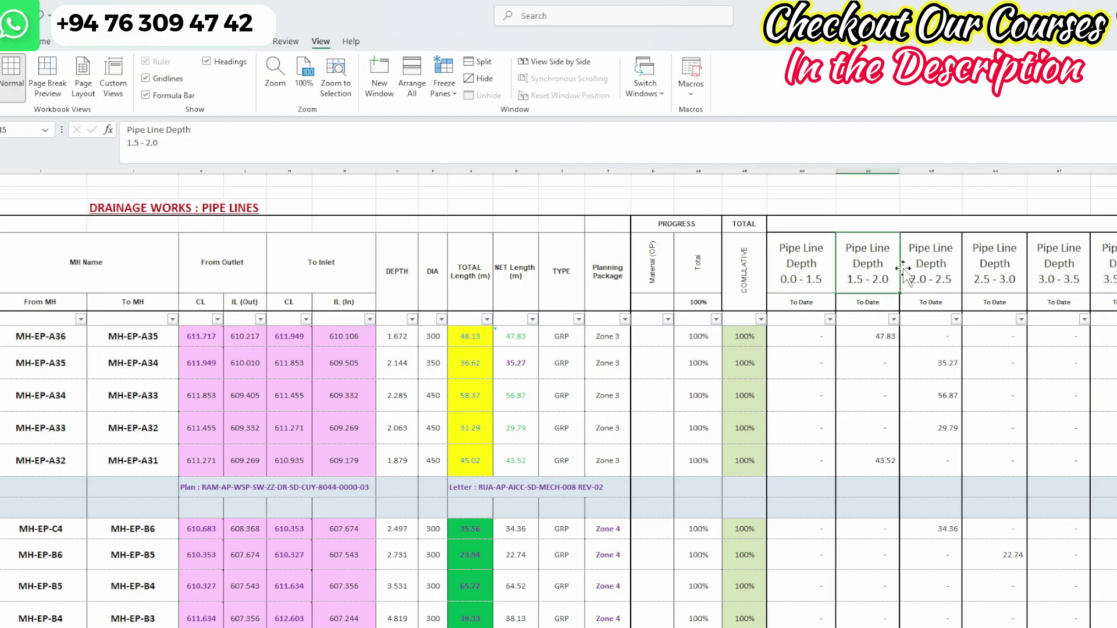
{"action": "left_click", "coordinate": [986, 276]}
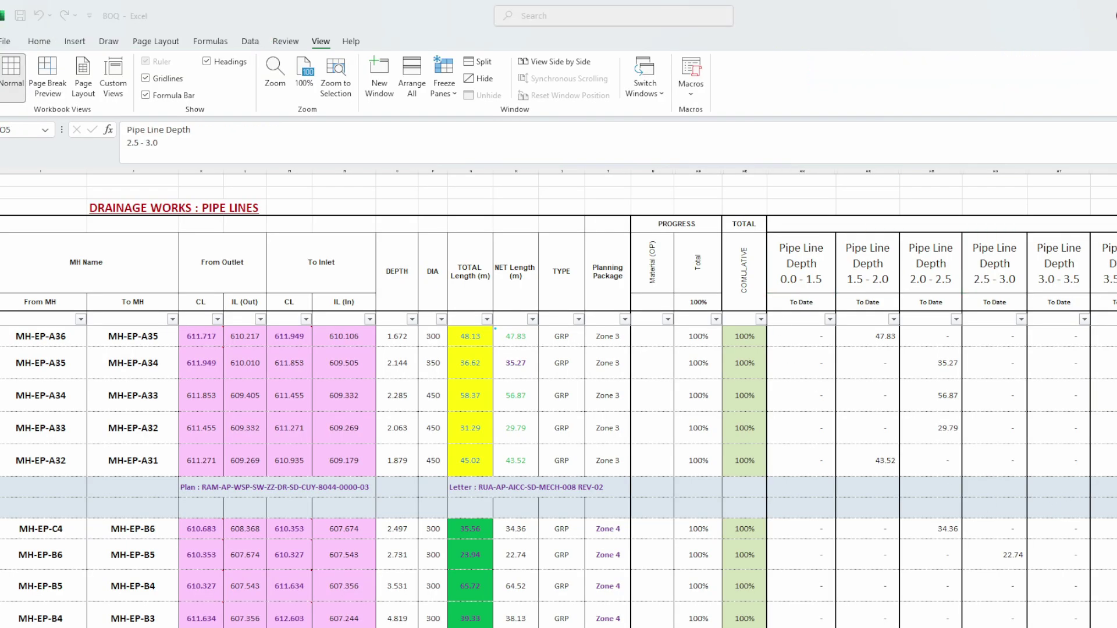
In the CESMM4 PDF in Adobe Reader, mark Clay pipes, the Second and Third Division headings and the trench depth bands, then clear the marks
{"action": "key", "text": "alt+Tab"}
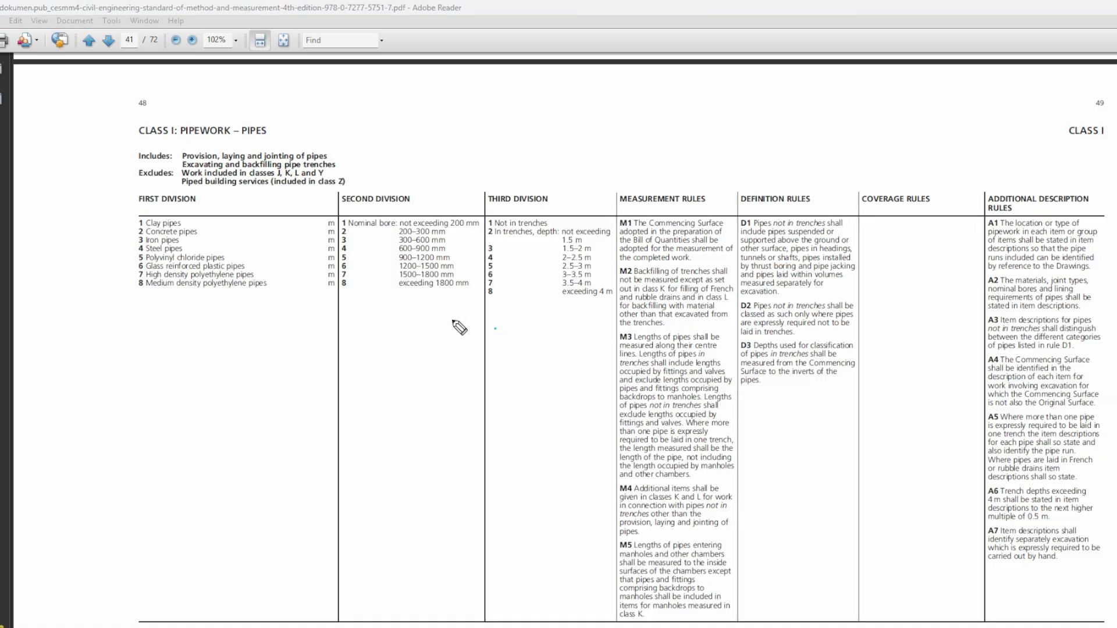
{"action": "left_click_drag", "start_coordinate": [156, 218], "coordinate": [165, 218]}
{"action": "left_click_drag", "start_coordinate": [345, 214], "coordinate": [412, 193]}
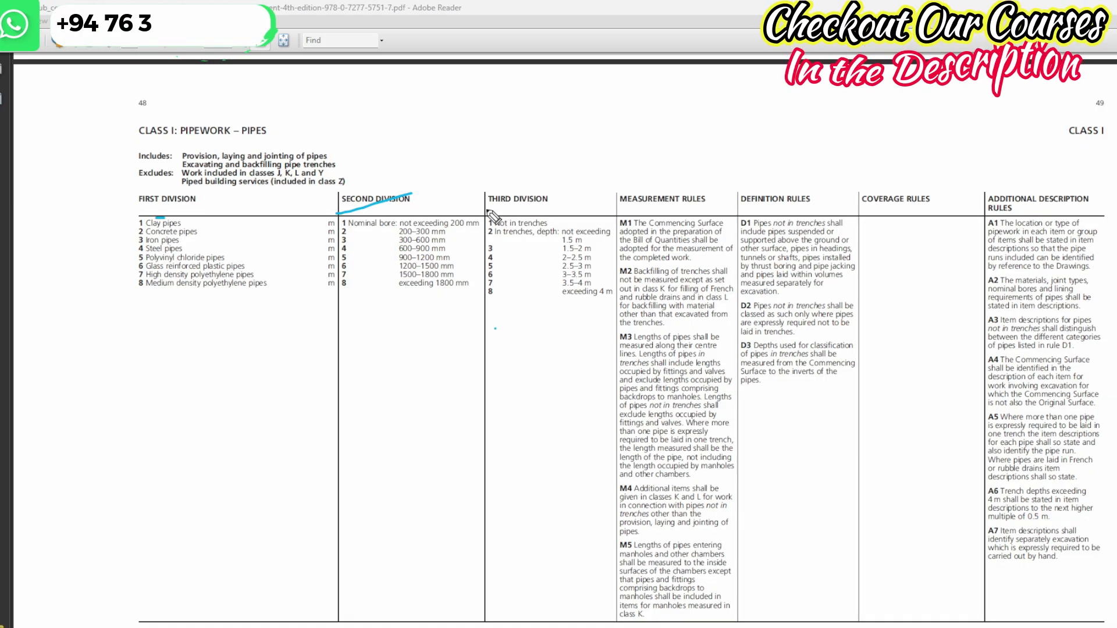
{"action": "left_click_drag", "start_coordinate": [491, 214], "coordinate": [582, 190]}
{"action": "mouse_move", "coordinate": [520, 245]}
{"action": "left_mouse_down"}
{"action": "mouse_move", "coordinate": [551, 291]}
{"action": "mouse_move", "coordinate": [640, 245]}
{"action": "mouse_move", "coordinate": [531, 277]}
{"action": "left_mouse_up"}
{"action": "key", "text": "Escape"}
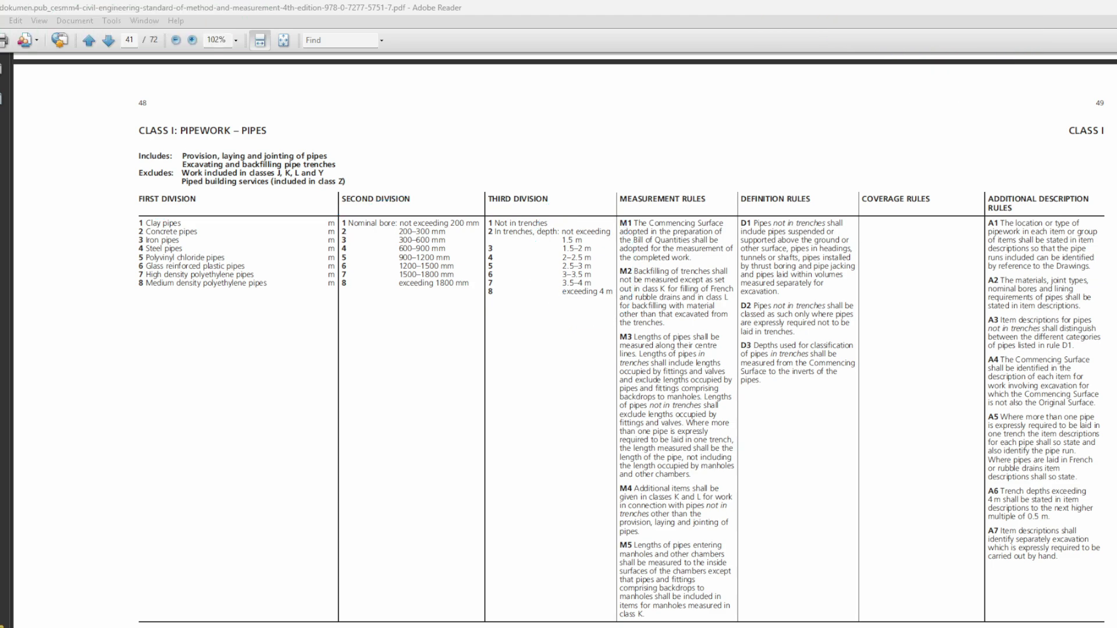
Return to the BOQ workbook in Excel and circle the net length of the MH-EP-A36 to MH-EP-A35 pipe
{"action": "key", "text": "alt+Tab"}
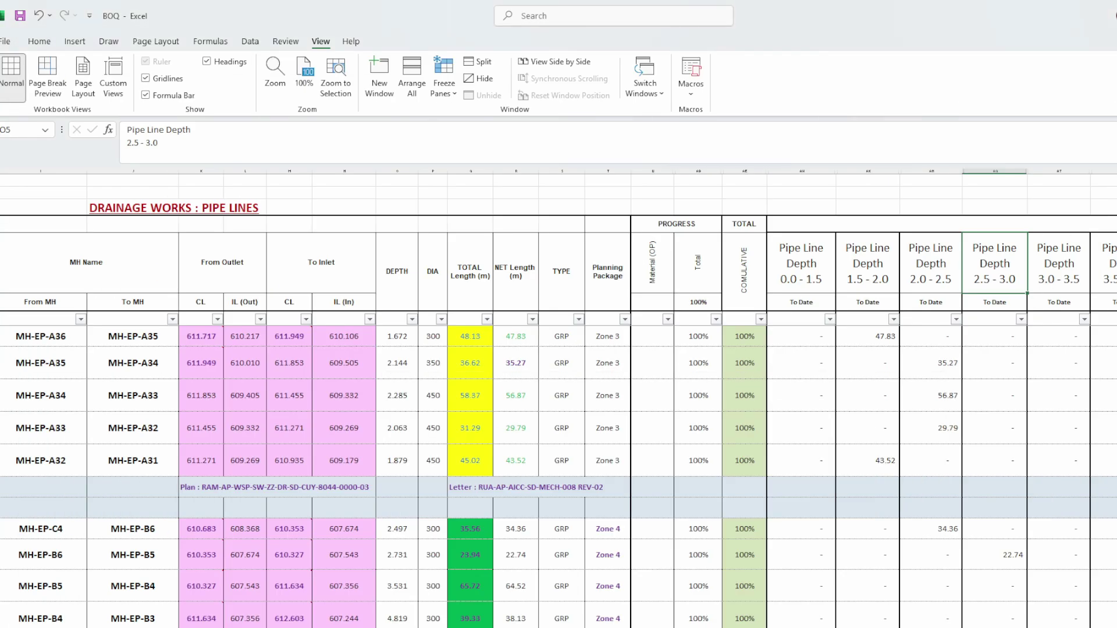
{"action": "mouse_move", "coordinate": [492, 345]}
{"action": "left_mouse_down"}
{"action": "mouse_move", "coordinate": [513, 350]}
{"action": "mouse_move", "coordinate": [537, 327]}
{"action": "mouse_move", "coordinate": [502, 327]}
{"action": "mouse_move", "coordinate": [493, 341]}
{"action": "left_mouse_up"}
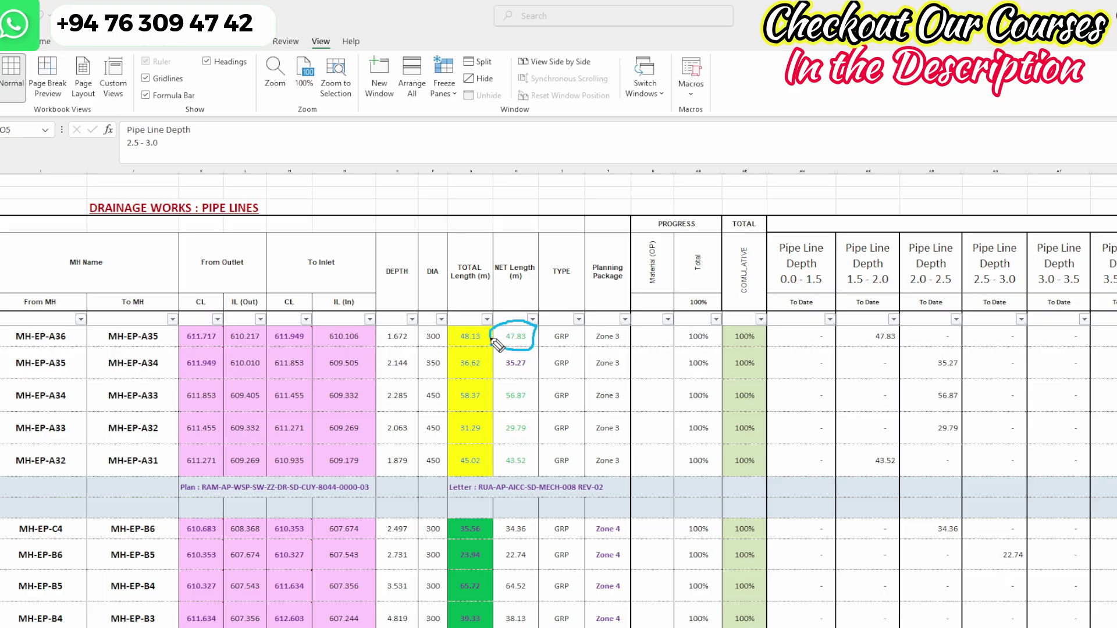